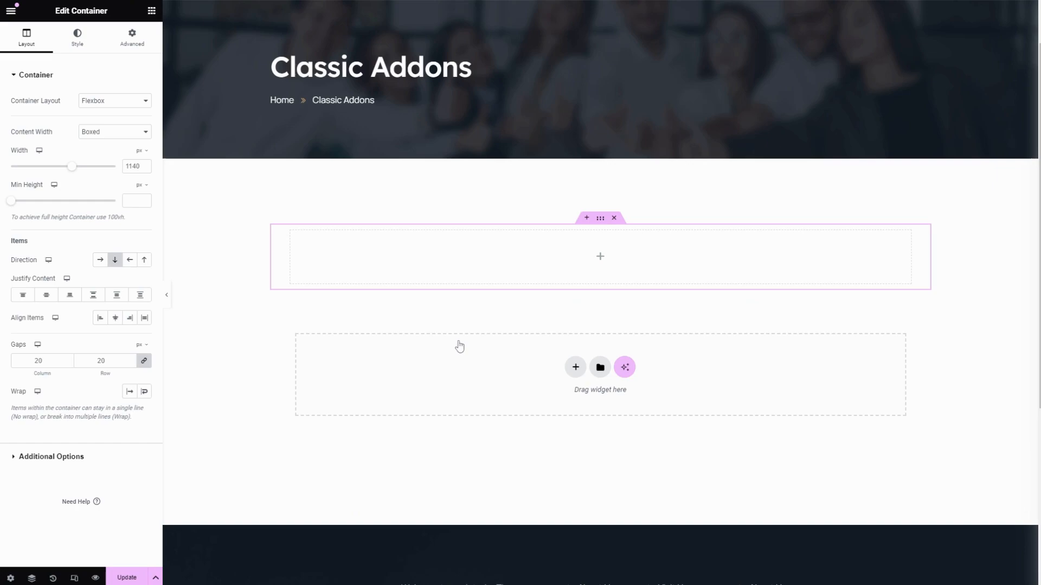
Search the widgets for "flip" and add the Classic Addons Flip Box to the empty container.
left_click(152, 11)
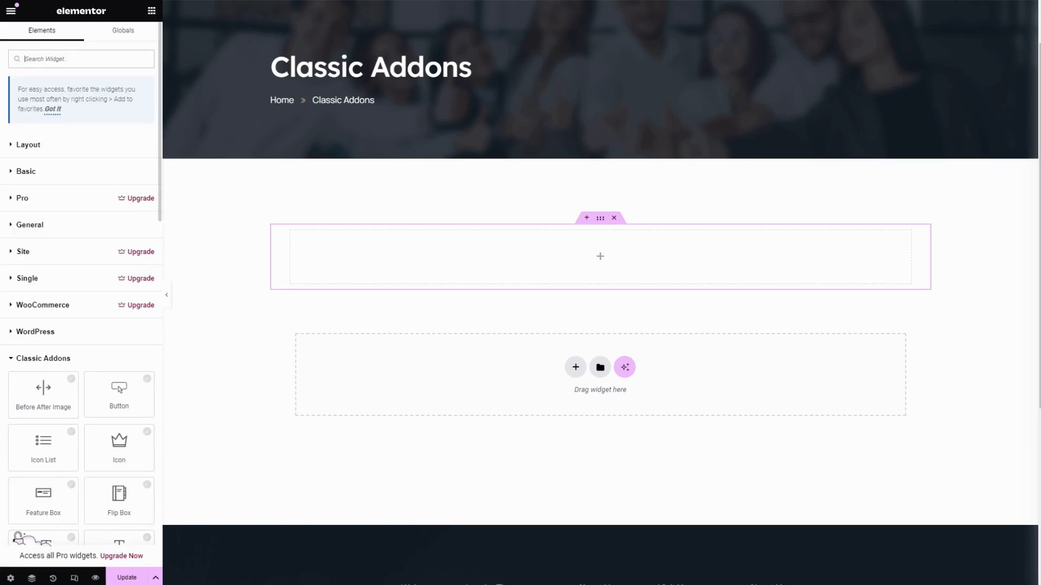
type("flip")
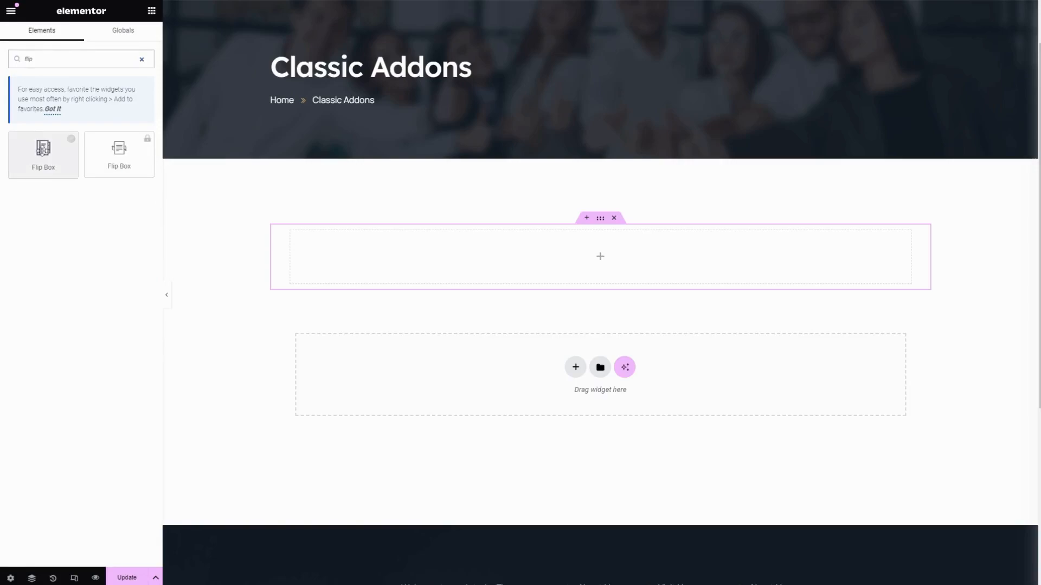
left_click_drag(42, 150, 546, 231)
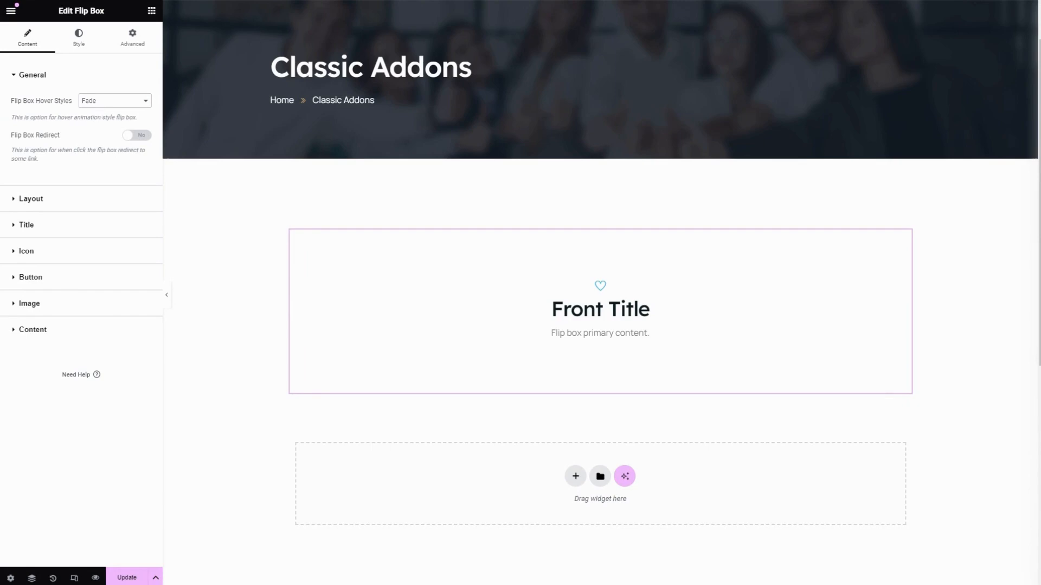
Set the flip box hover style to Slide Up and enable its redirect with the link "#".
key("Down")
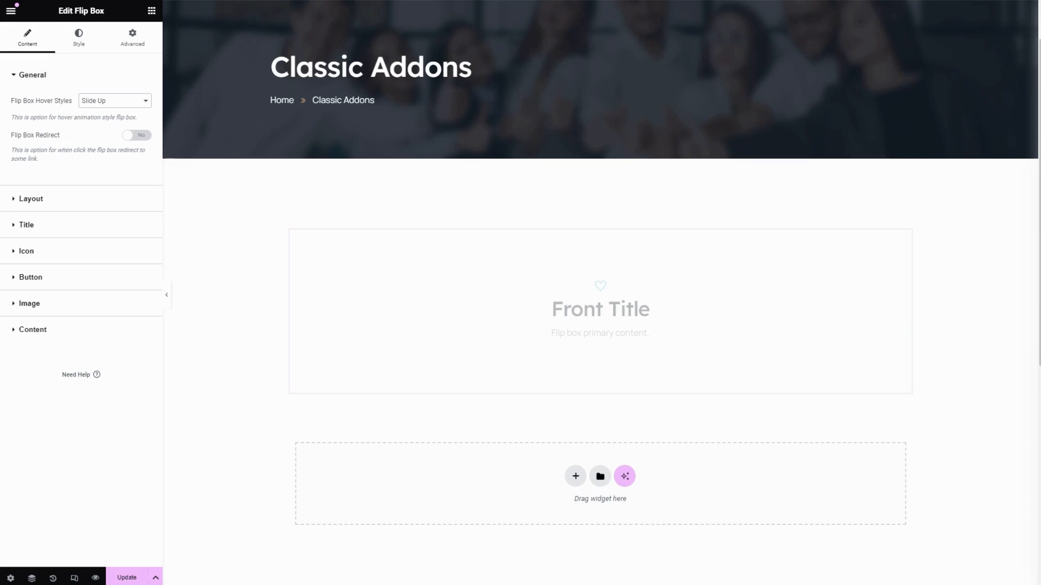
left_click(142, 136)
left_click(66, 191)
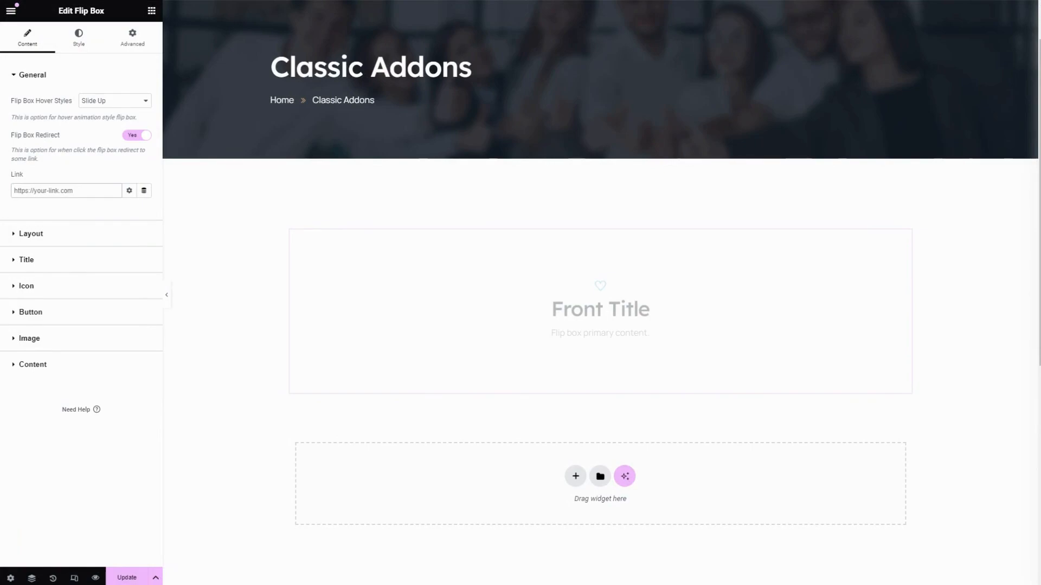
type("#")
Arrange the enabled layout items as Icon, Title, Content, Button on the front and Icon, Title, Button, Content on the back.
left_click(61, 237)
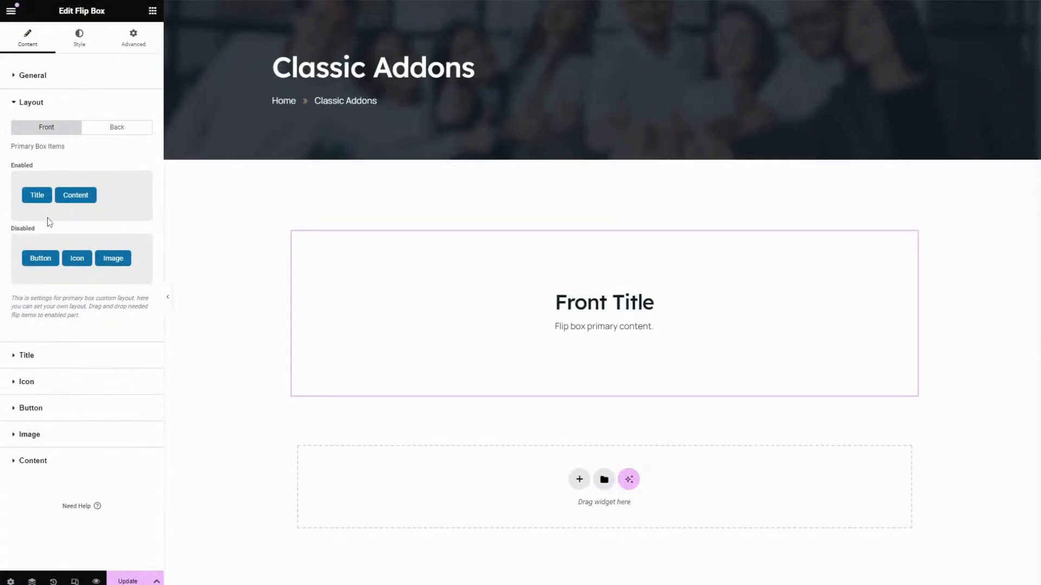
left_click_drag(42, 258, 118, 213)
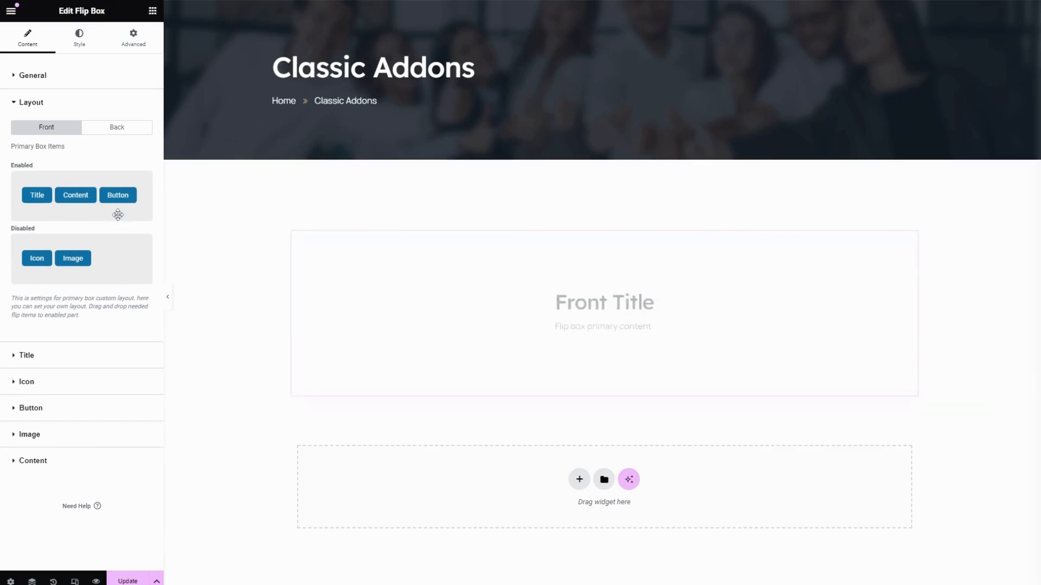
left_click_drag(36, 259, 71, 197)
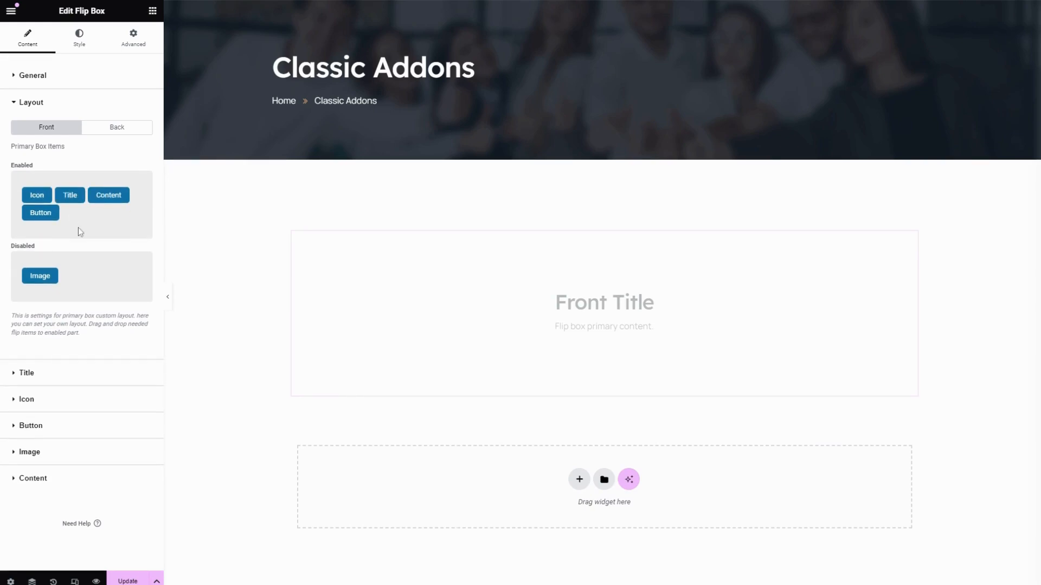
left_click(119, 129)
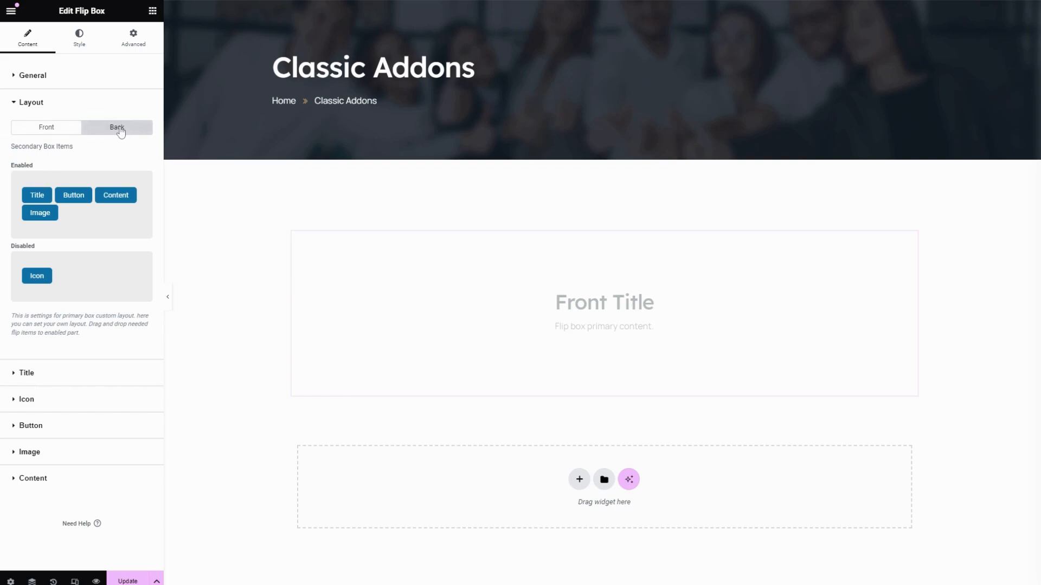
left_click_drag(50, 218, 38, 200)
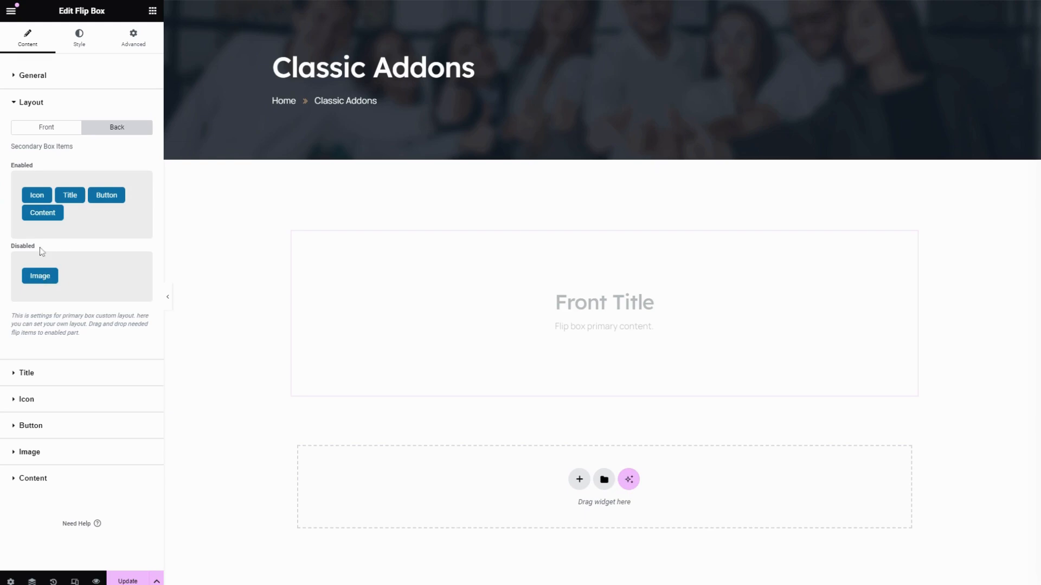
Keep "Front Title" as the primary title and set the primary title tag to h6.
left_click(72, 373)
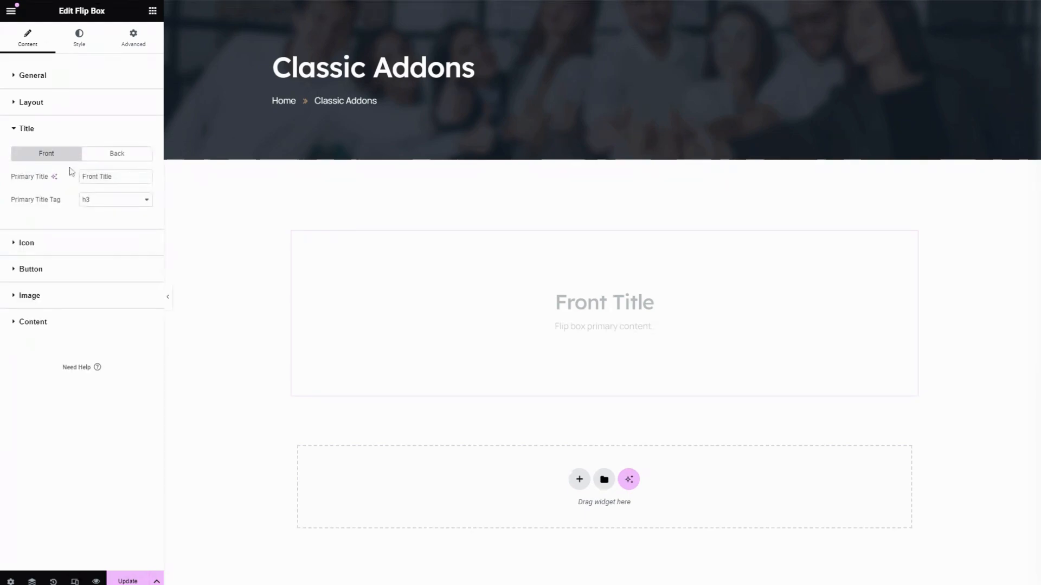
left_click(109, 177)
key("ctrl+a")
left_click(114, 177)
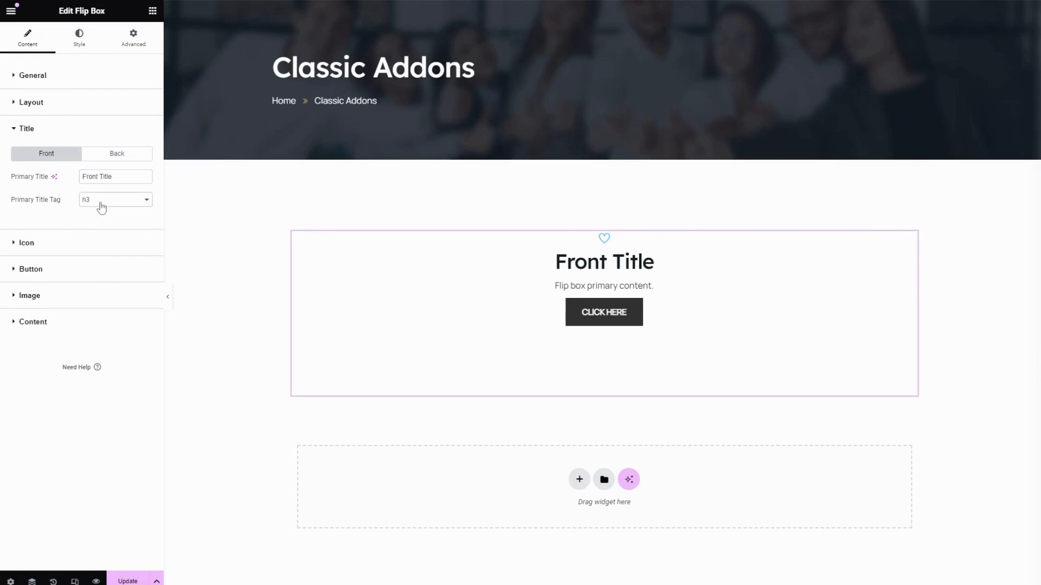
left_click(100, 212)
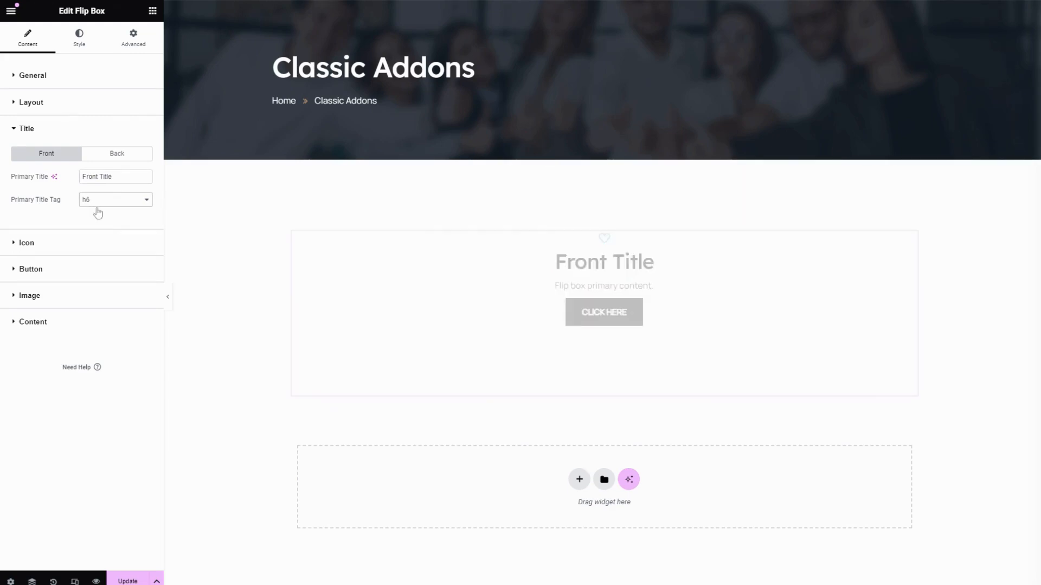
Keep "Back Title" as the secondary title and set the secondary title tag to h4.
left_click(116, 155)
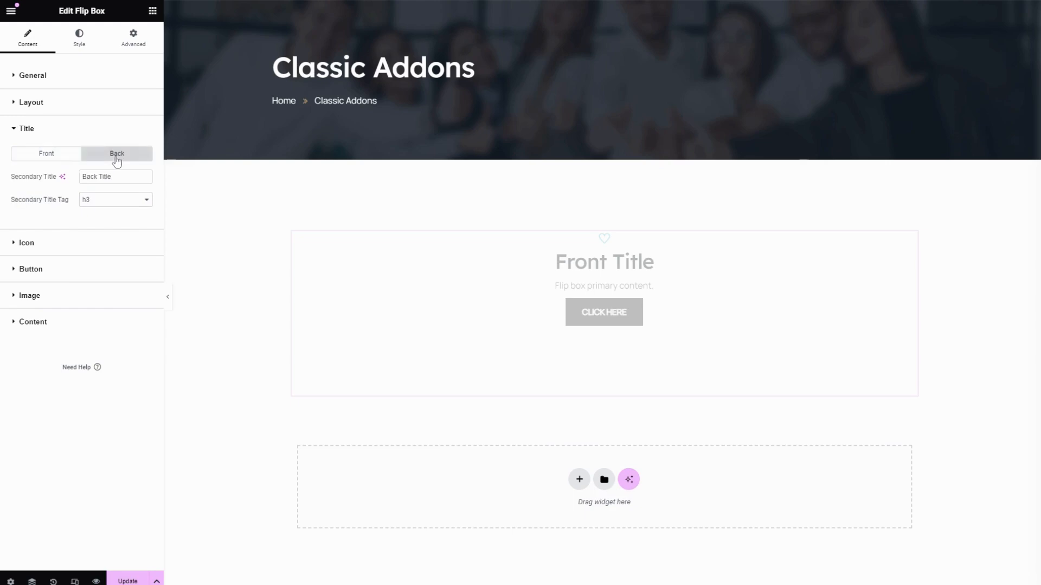
left_click_drag(112, 177, 81, 177)
left_click(106, 205)
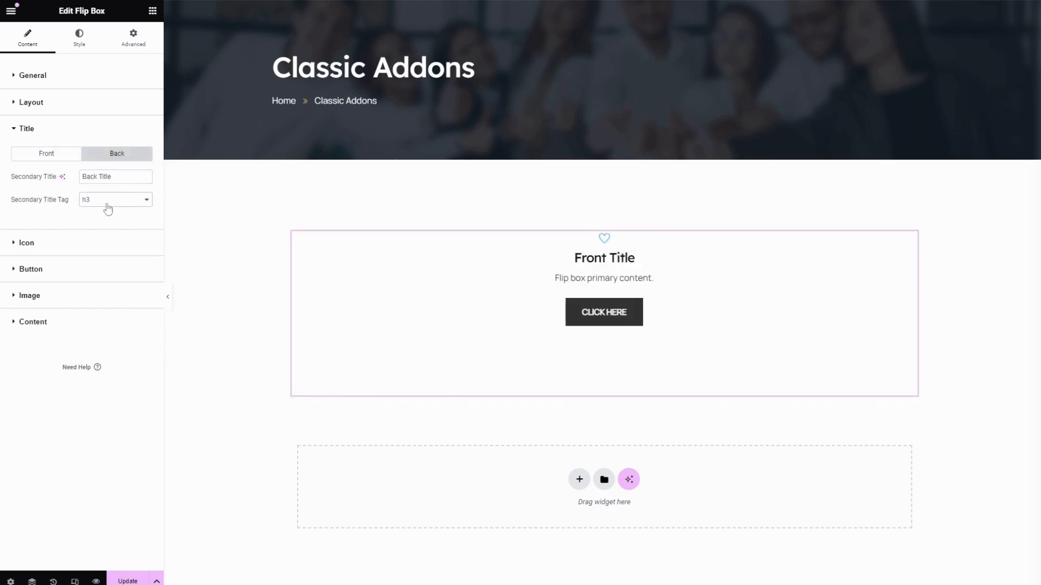
left_click(107, 215)
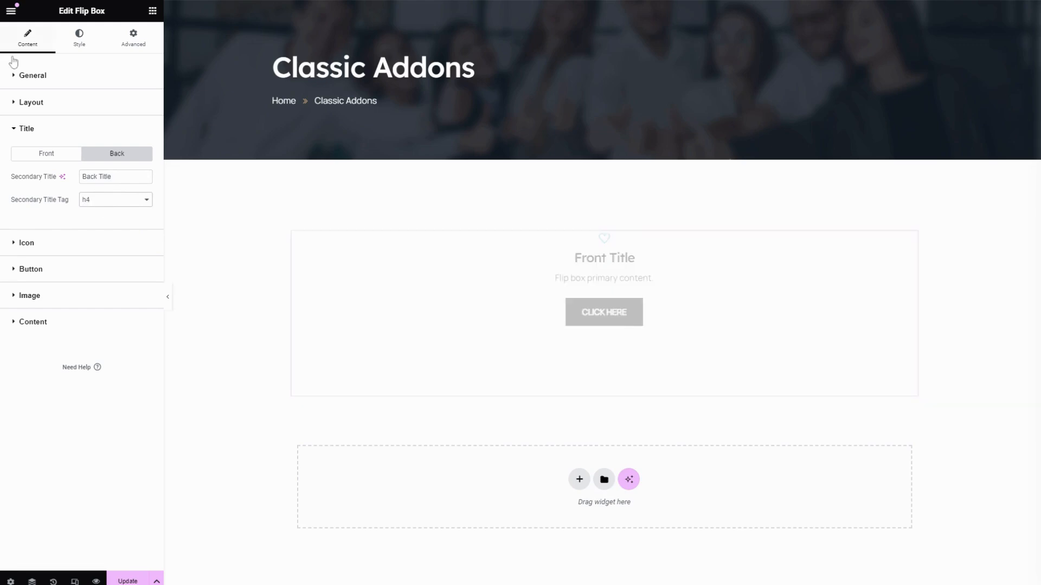
Choose the circled check mark as the flip box's front icon and the squared check mark as its back icon.
left_click(57, 248)
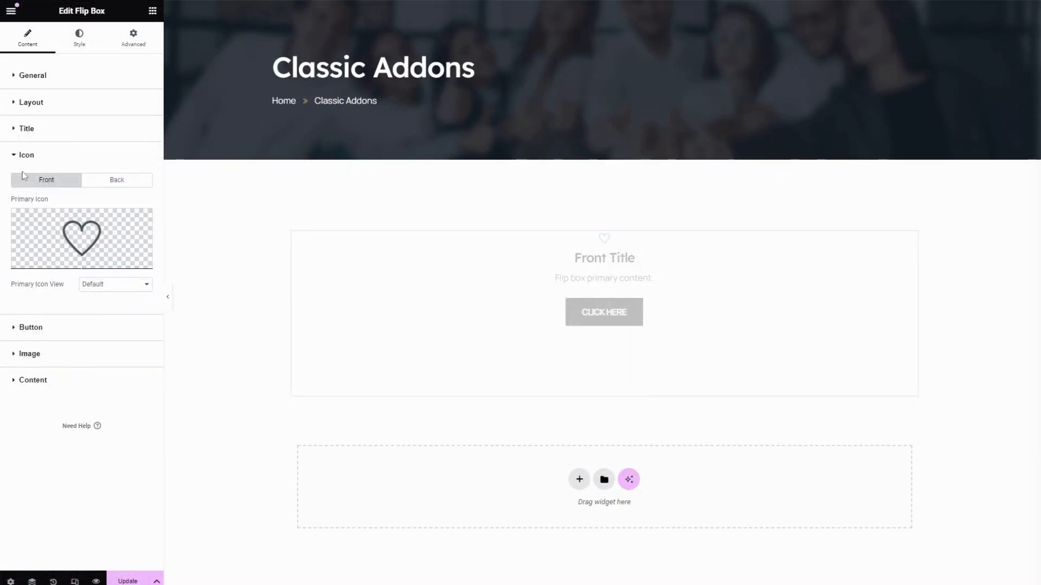
left_click(91, 242)
double_click(488, 378)
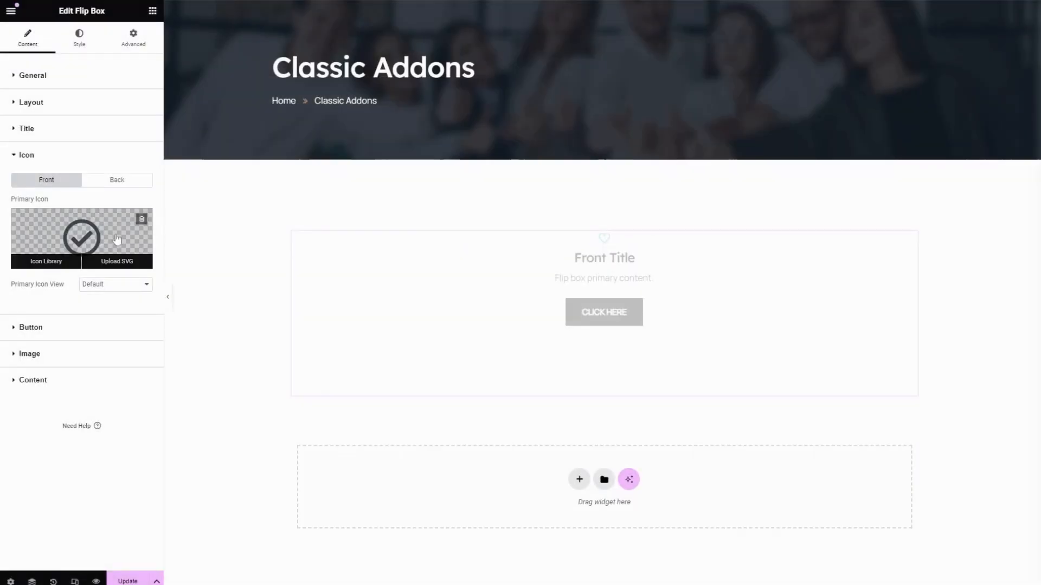
left_click(115, 180)
left_click(83, 235)
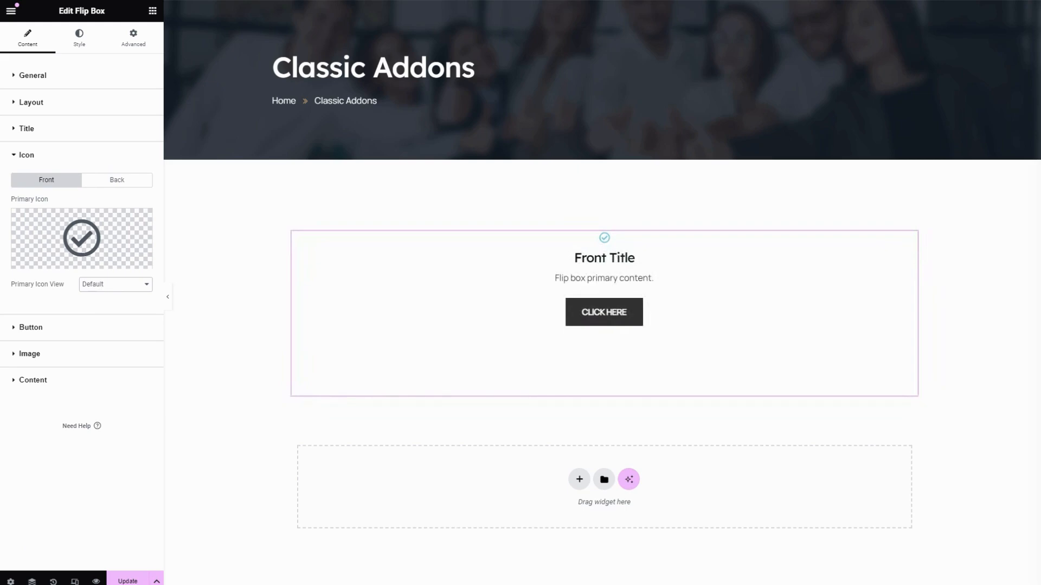
Set the primary icon view to Stacked and the secondary icon view to Framed.
key("Down")
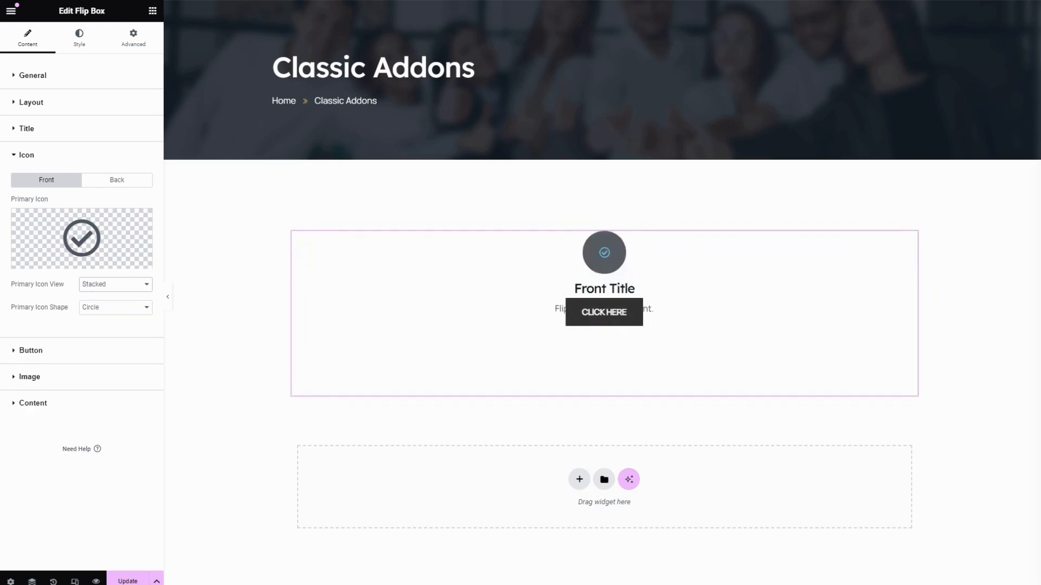
left_click(114, 184)
left_click(99, 293)
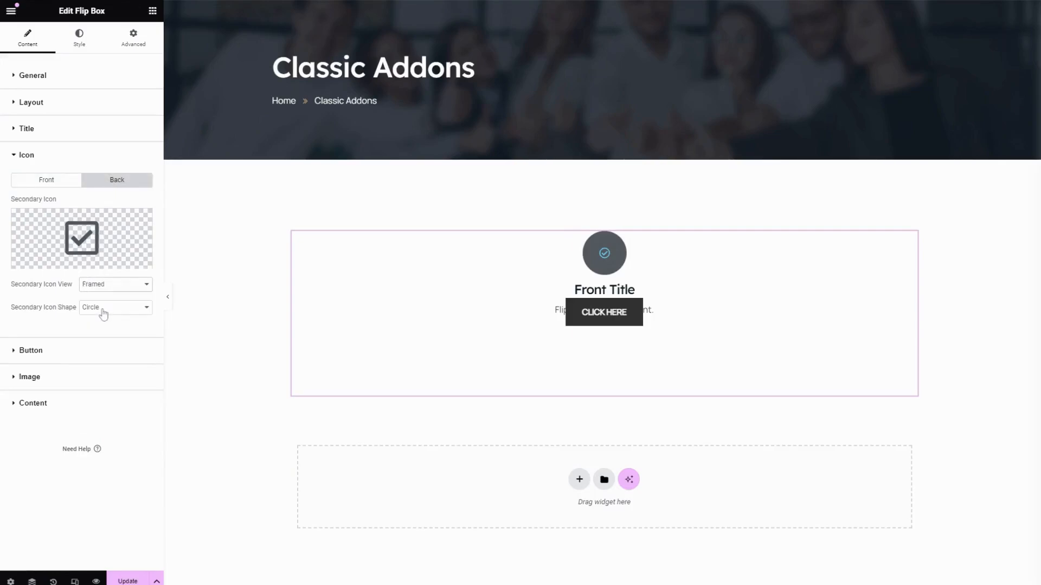
Set the front button's type to Success, keeping the text "Click here" and the link "#".
left_click(31, 351)
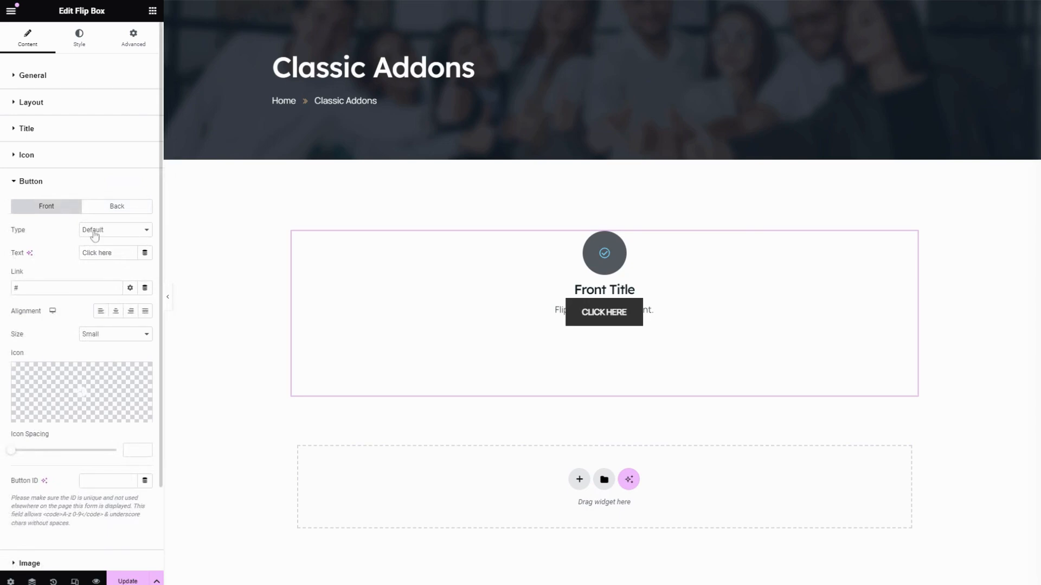
left_click(93, 234)
left_click(97, 267)
triple_click(79, 257)
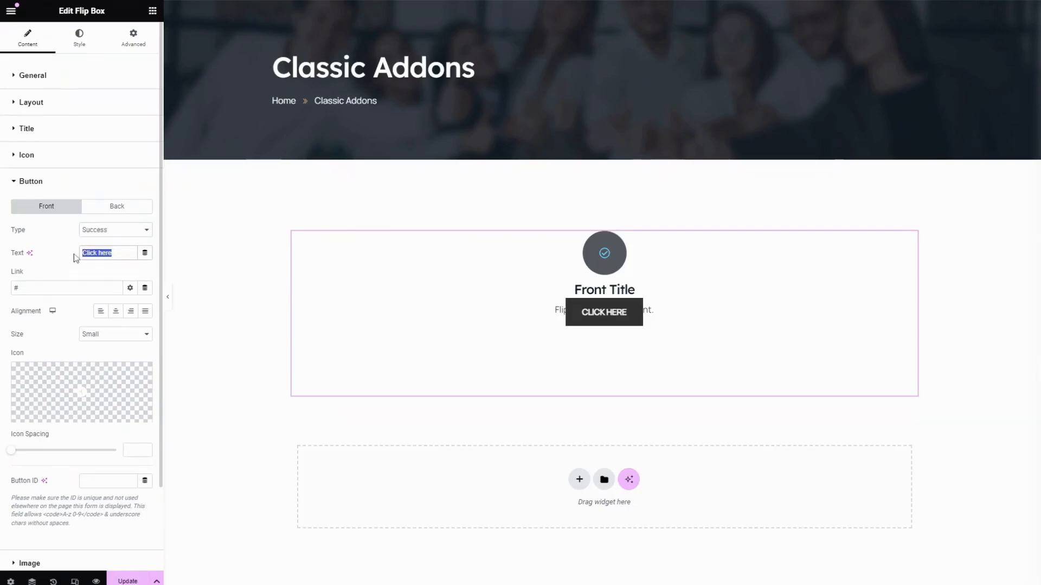
left_click(16, 288)
double_click(17, 288)
scroll(40, 287, "down", 2)
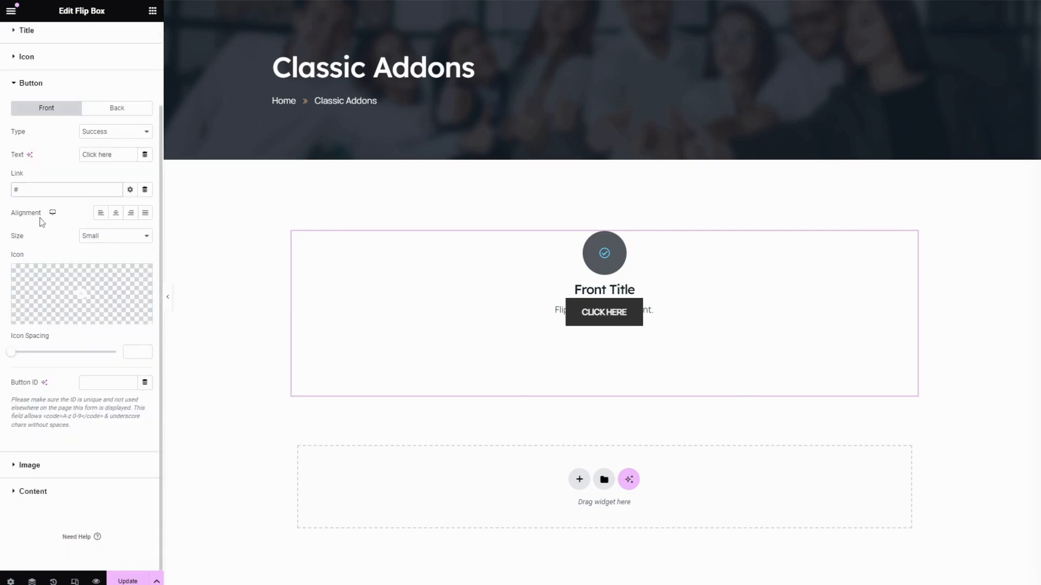
Center-align the front button and keep its size at Small.
left_click(116, 215)
left_click(130, 213)
left_click(117, 216)
left_click(104, 261)
left_click(106, 241)
left_click(107, 255)
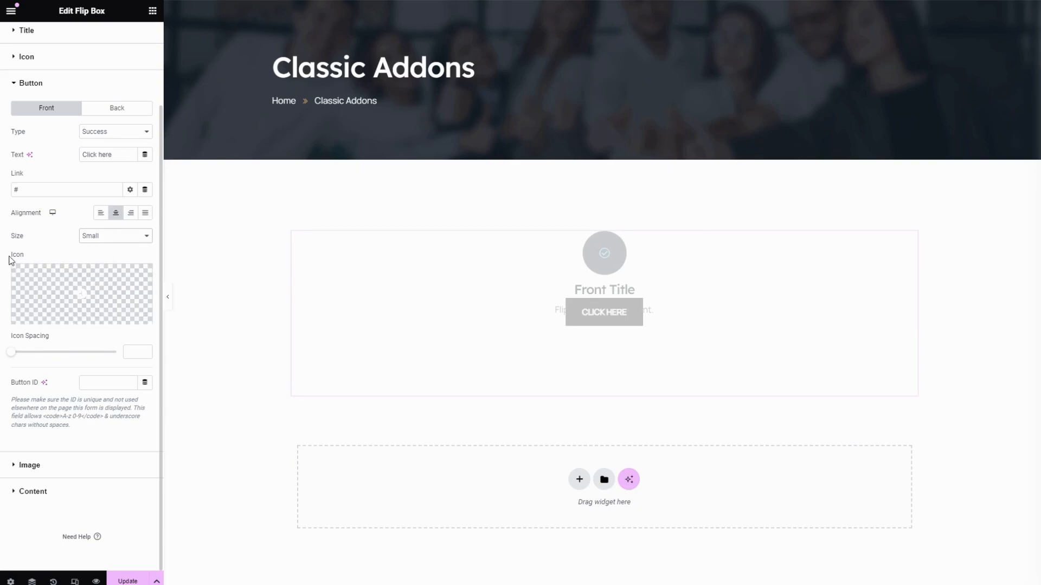
Add the circled right arrow icon before the front button's text and set the icon spacing to 4.
mouse_move(81, 293)
left_click(81, 292)
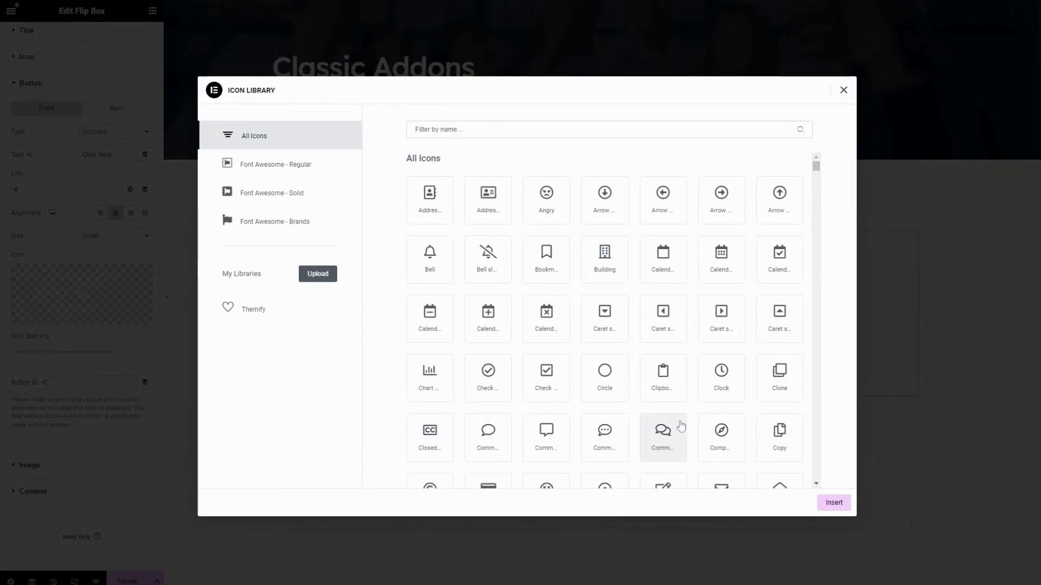
left_click(743, 201)
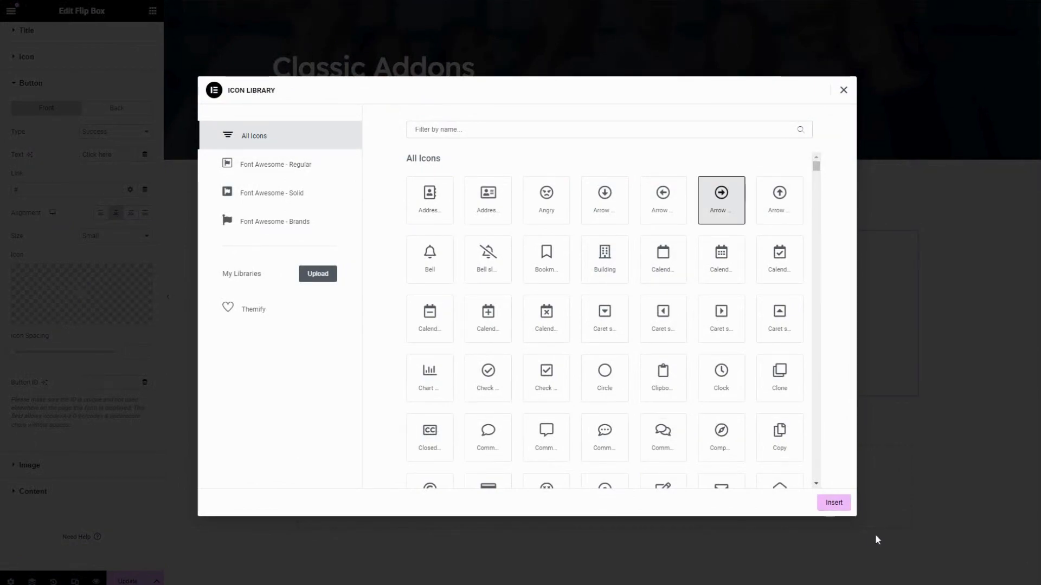
left_click(834, 503)
scroll(32, 271, "down", 1)
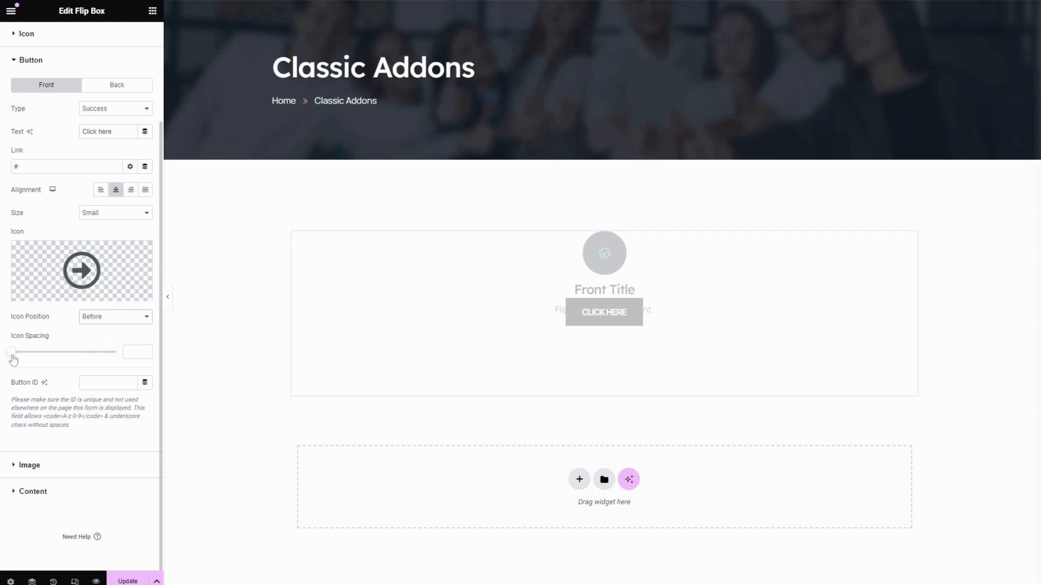
mouse_move(11, 353)
left_mouse_down()
mouse_move(92, 356)
mouse_move(20, 353)
left_mouse_up()
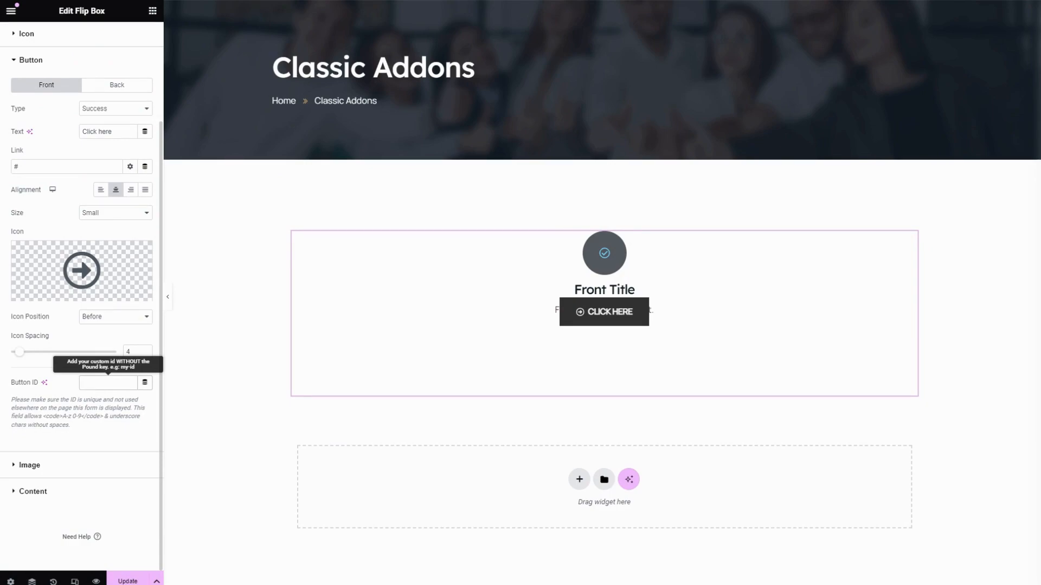
Review the front side's image, image style and image resolution settings.
left_click(68, 470)
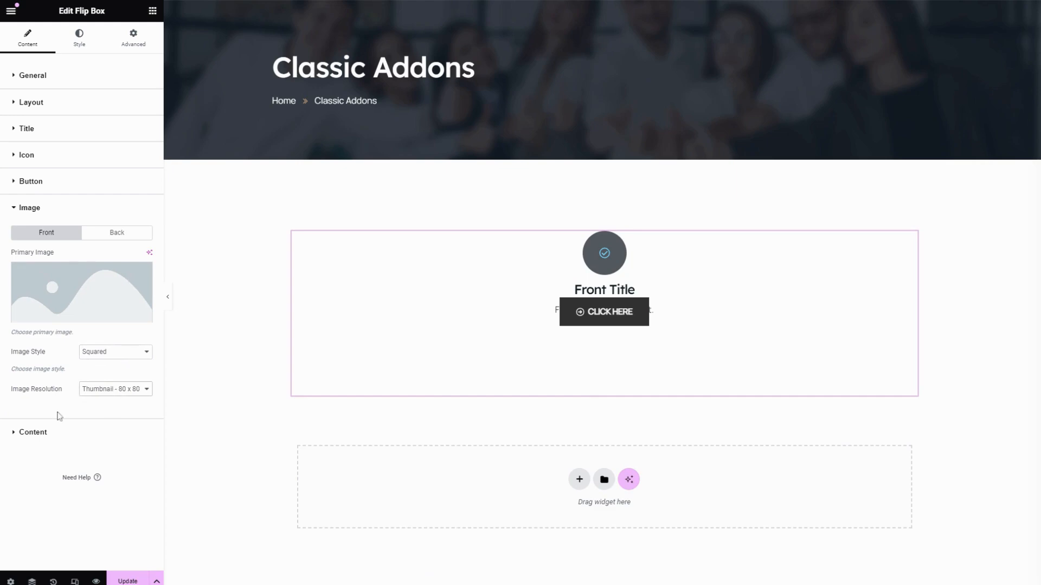
mouse_move(21, 315)
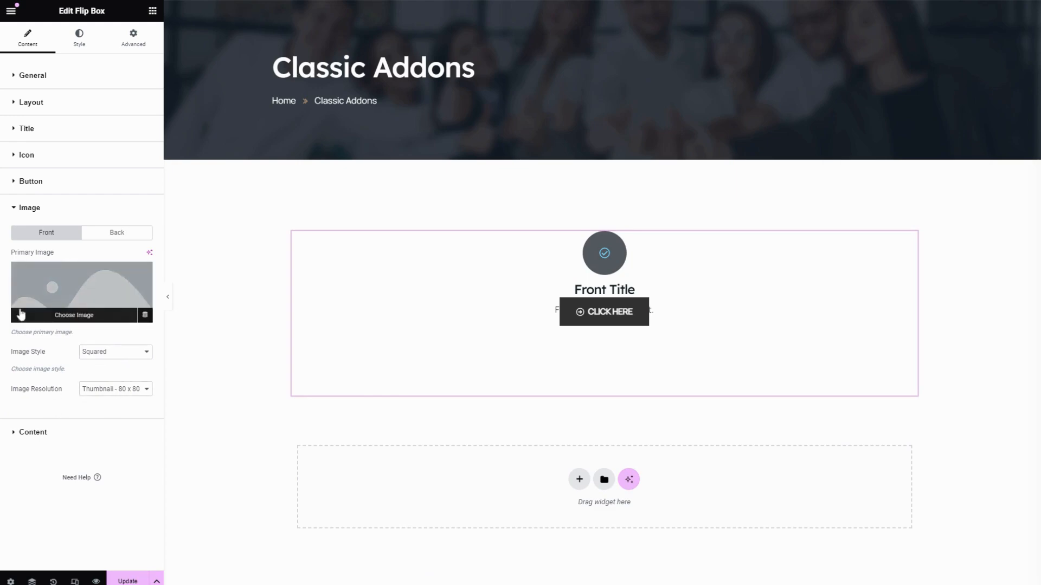
Replace the front side's primary content with "Ut elit tellus, luctus nec ullamcorper mattis, pulvinar dapibus leo.".
left_click(70, 434)
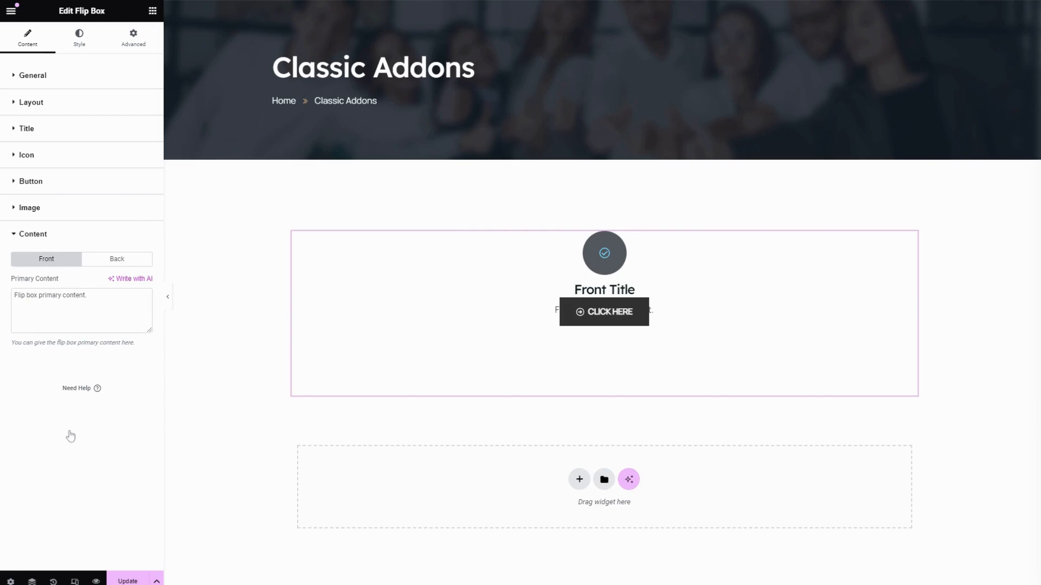
left_click(81, 310)
key("ctrl+a")
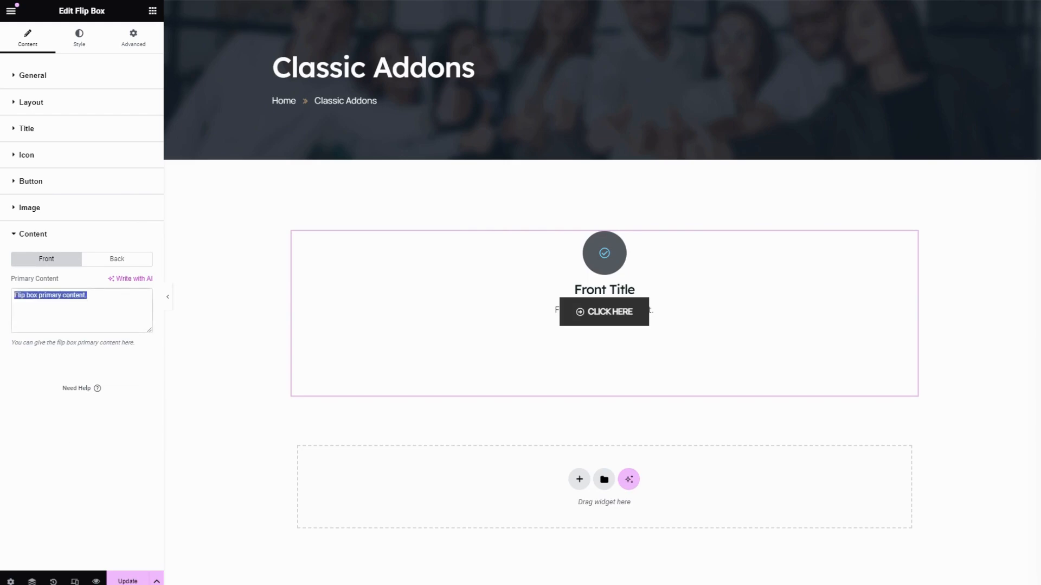
type("Ut elit tellus, luctus nec ullamcorper mattis, pulvinar dapibus leo.")
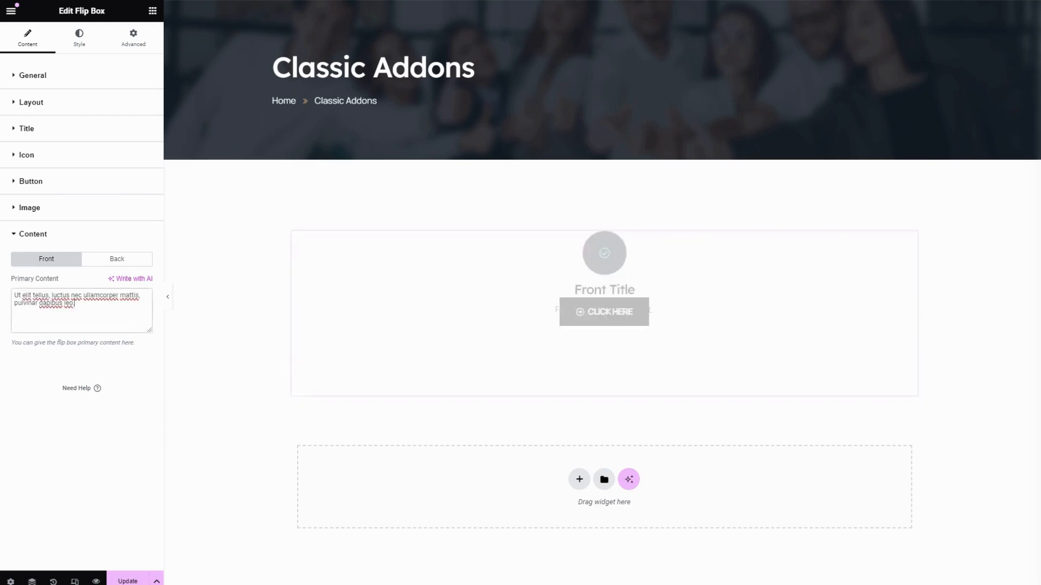
left_click(105, 264)
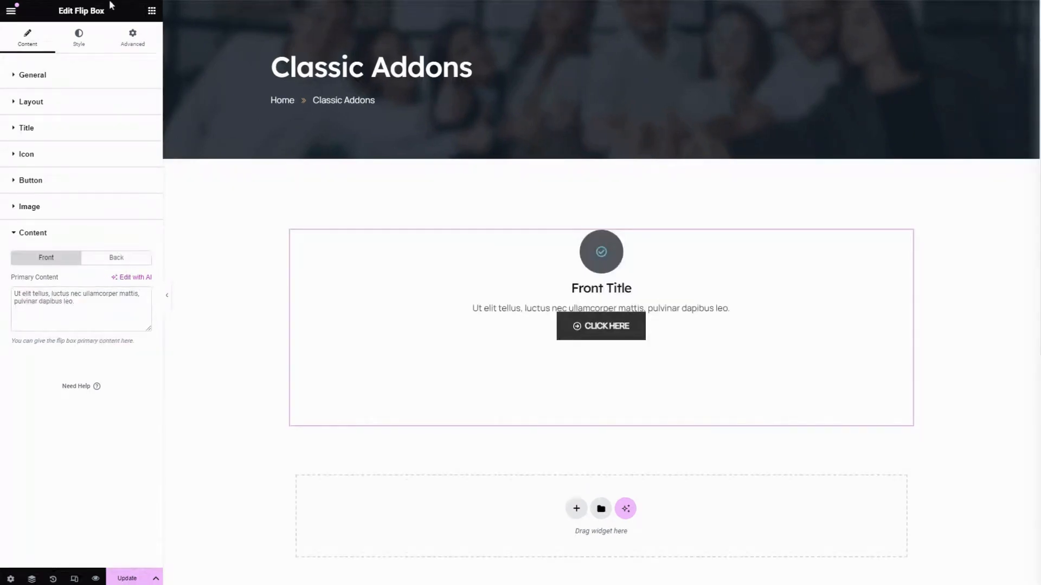
Set the flip box height to 412 and its padding to 20 on all sides.
left_click(79, 38)
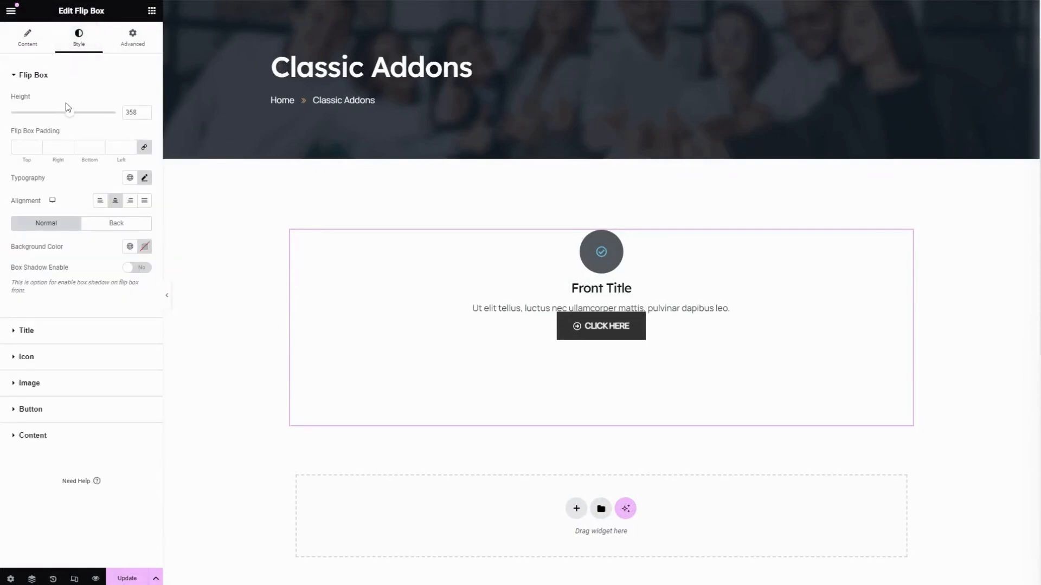
mouse_move(70, 114)
left_mouse_down()
mouse_move(43, 119)
mouse_move(79, 120)
left_mouse_up()
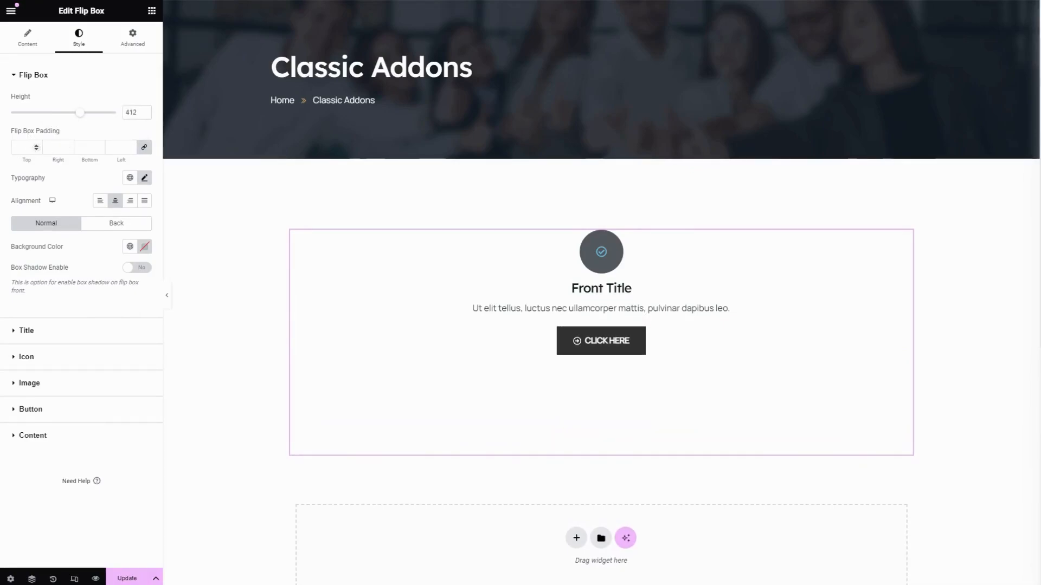
type("20")
Review the flip box typography options and try the left and right alignments before restoring center alignment.
left_click(144, 178)
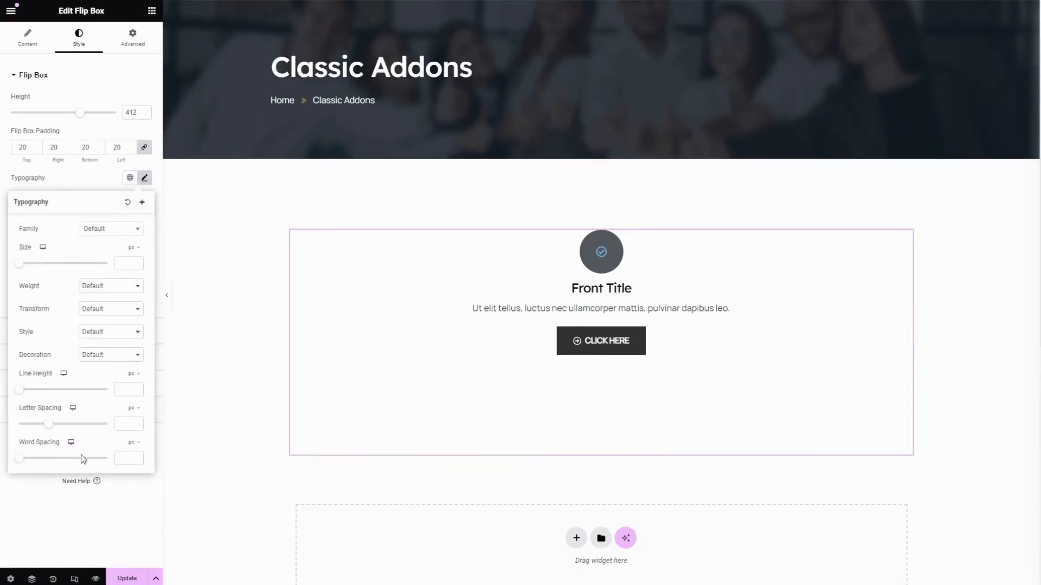
left_click(83, 179)
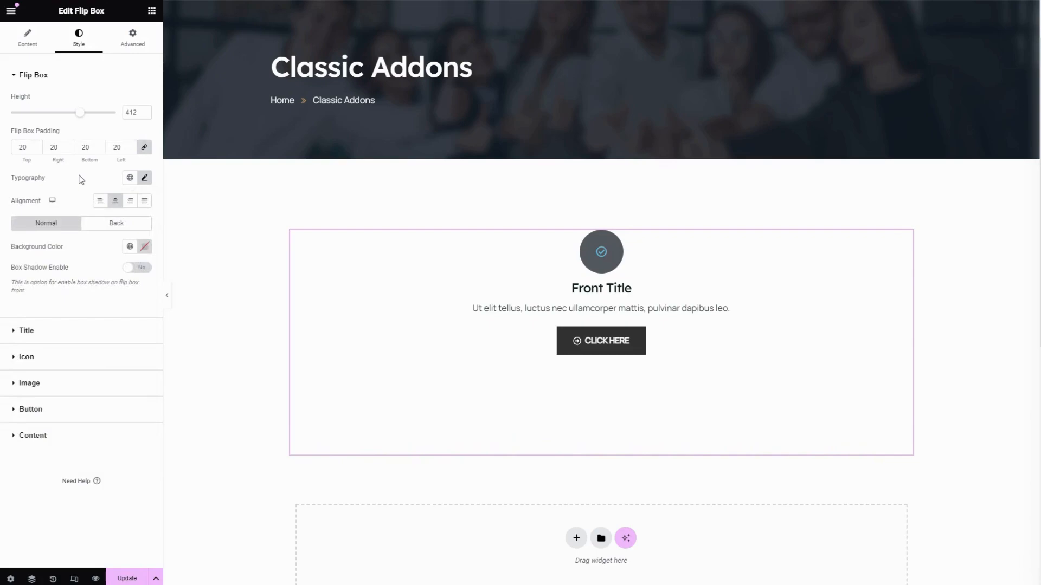
left_click(100, 201)
left_click(115, 200)
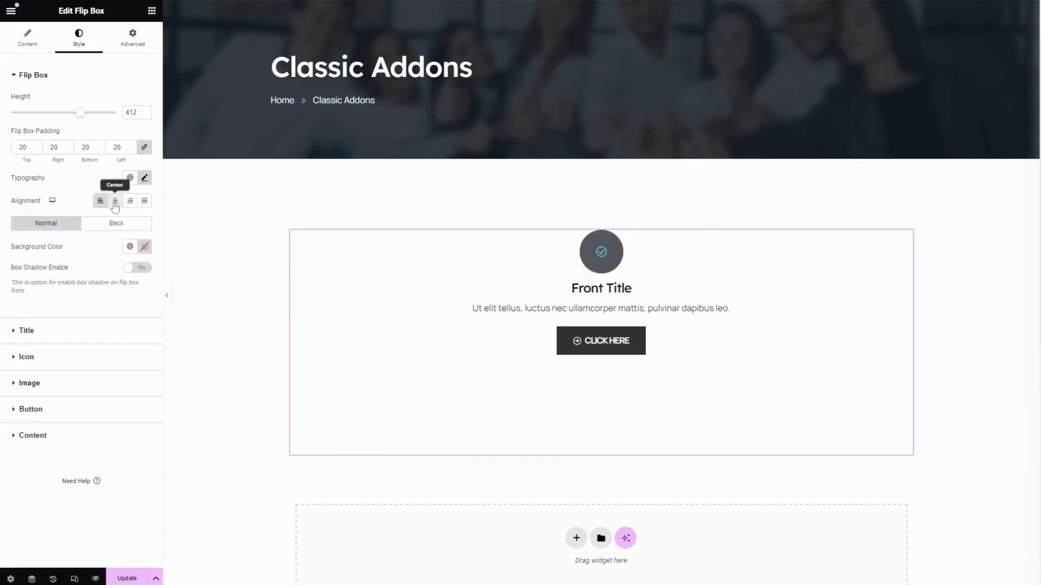
left_click(131, 201)
left_click(114, 201)
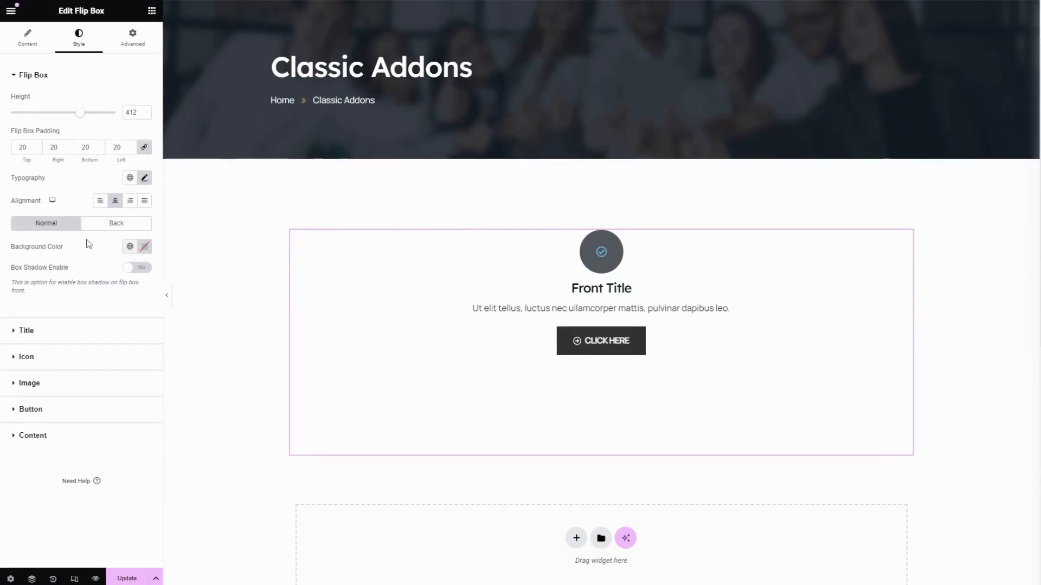
Set the flip box's front background to the light green global color #E7FDEA and choose a global background color for the back.
left_click(128, 248)
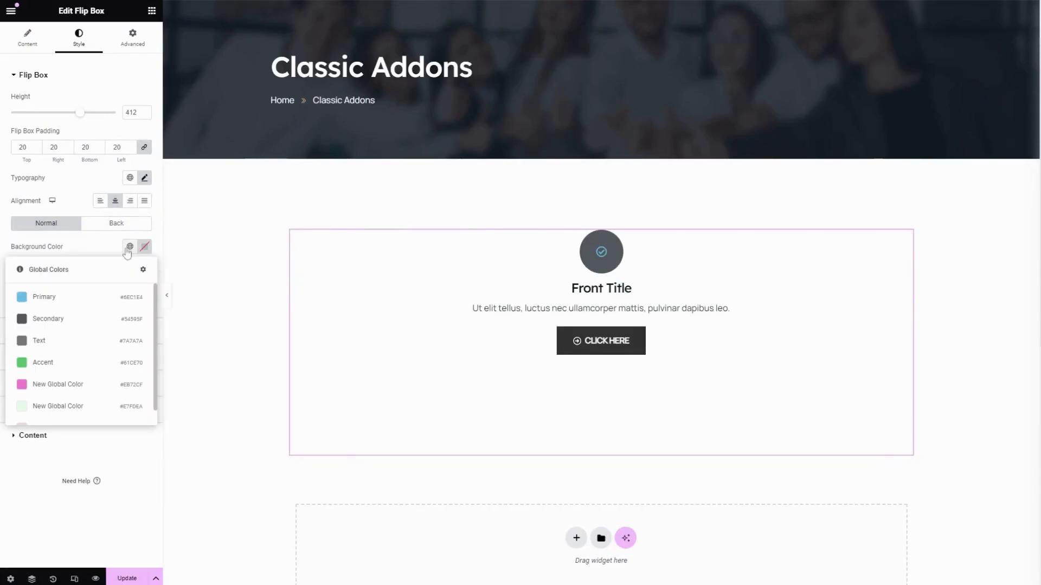
left_click(57, 411)
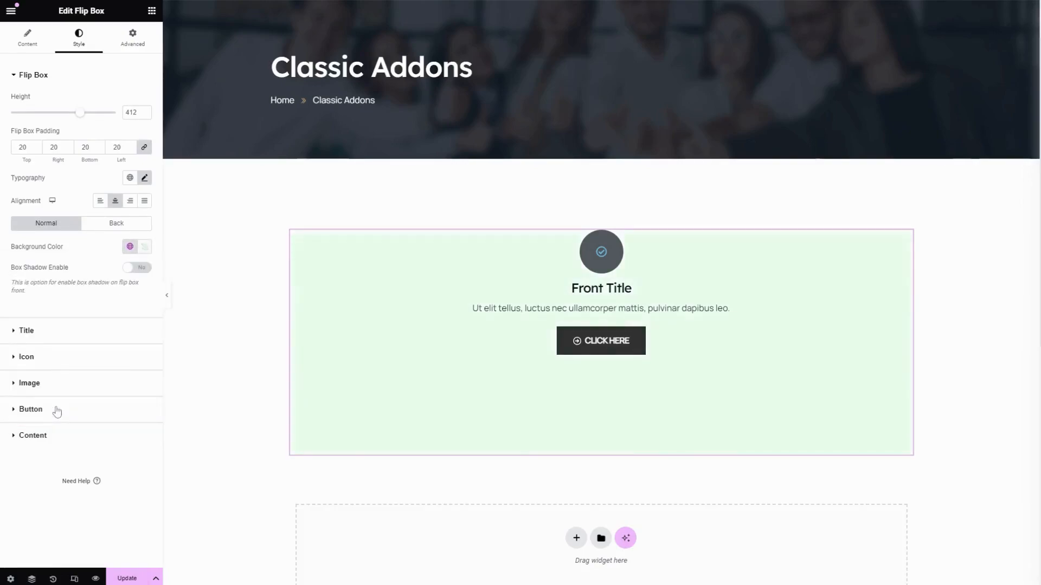
left_click(111, 227)
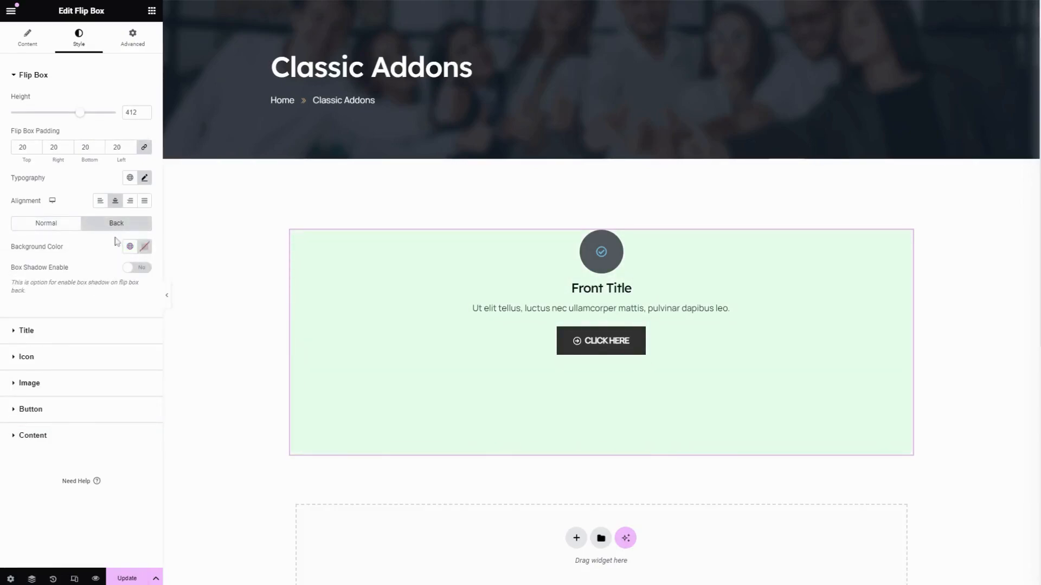
left_click(129, 246)
scroll(76, 404, "down", 1)
left_click(56, 395)
Enable the front box shadow with horizontal -8, vertical -5, blur 10 and spread -9, and choose its position.
left_click(47, 223)
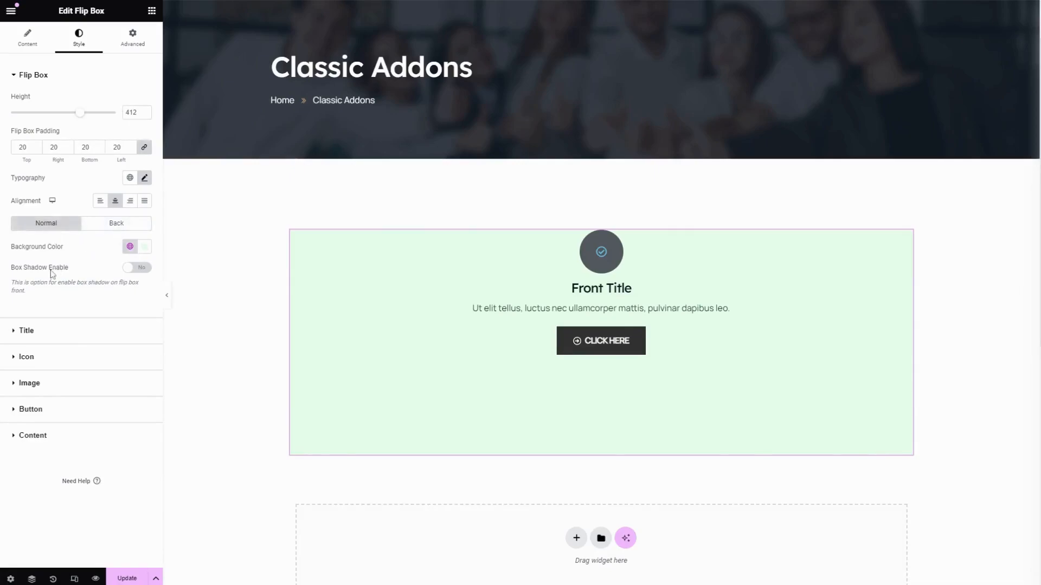
left_click(142, 268)
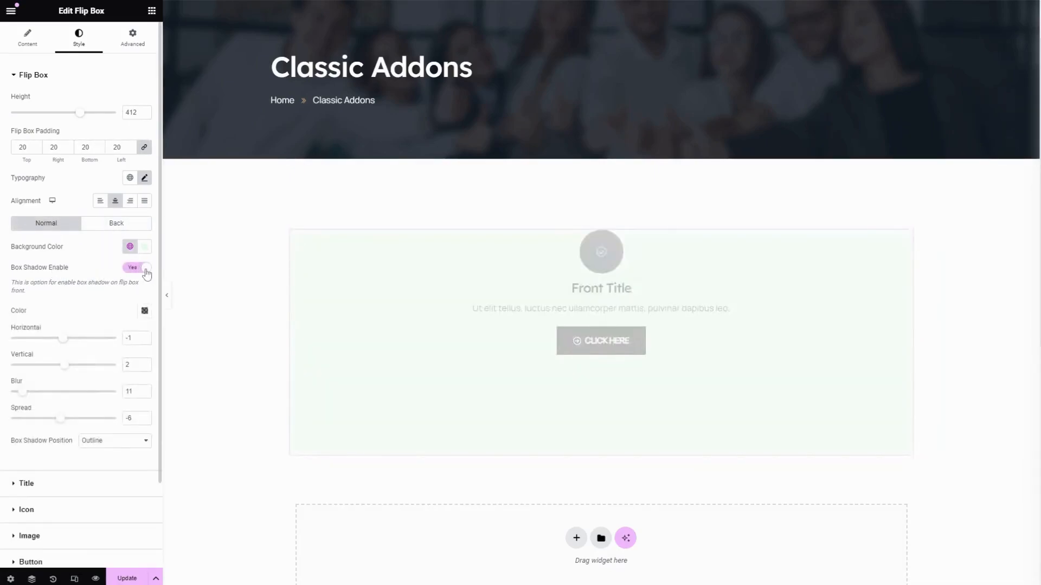
left_click_drag(64, 342, 61, 374)
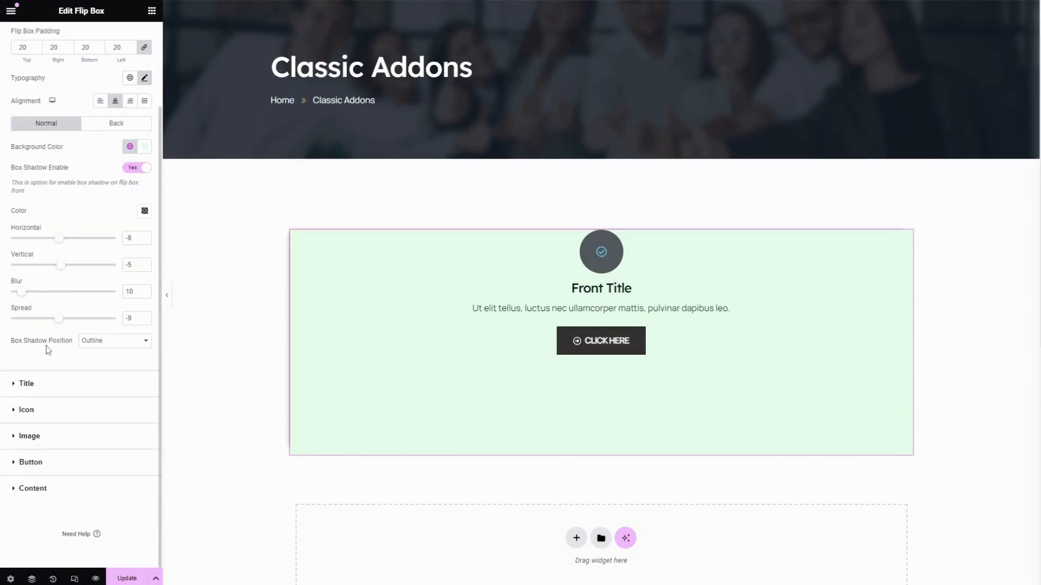
left_click(91, 341)
left_click(99, 362)
Set both the front and back title colors to the Secondary global color.
left_click(52, 384)
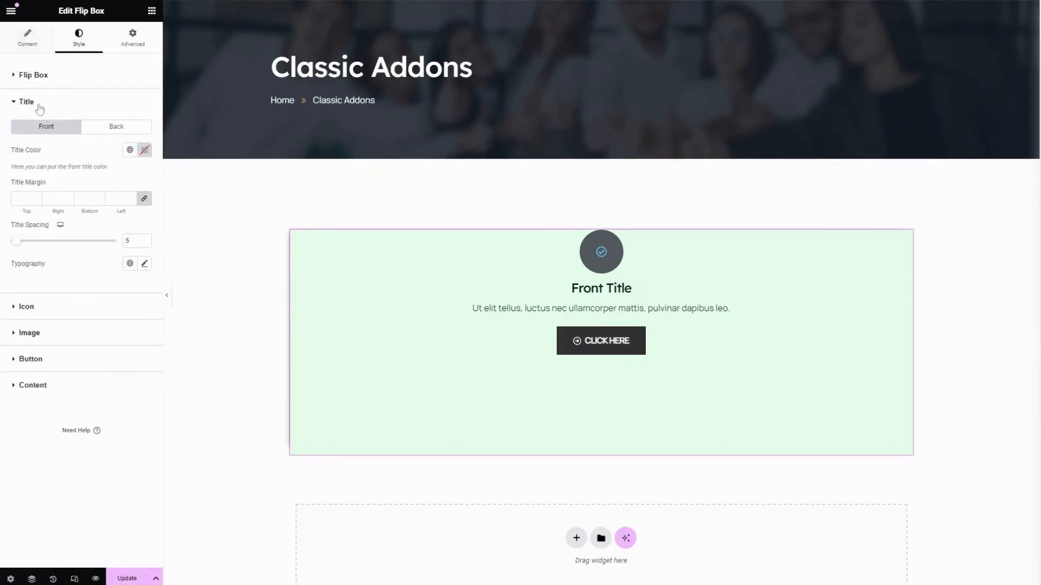
left_click(131, 150)
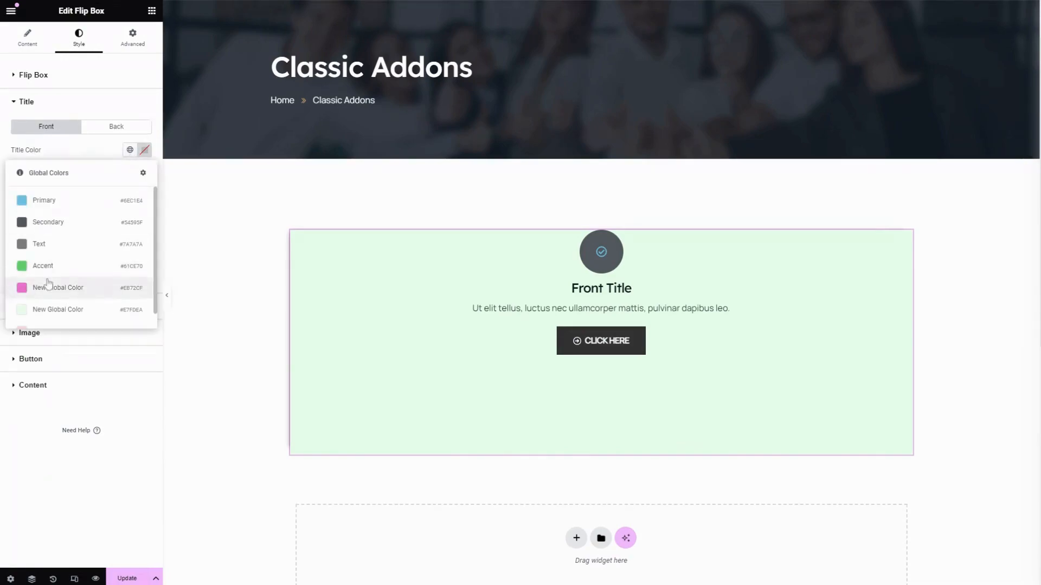
left_click(50, 223)
left_click(108, 130)
left_click(133, 151)
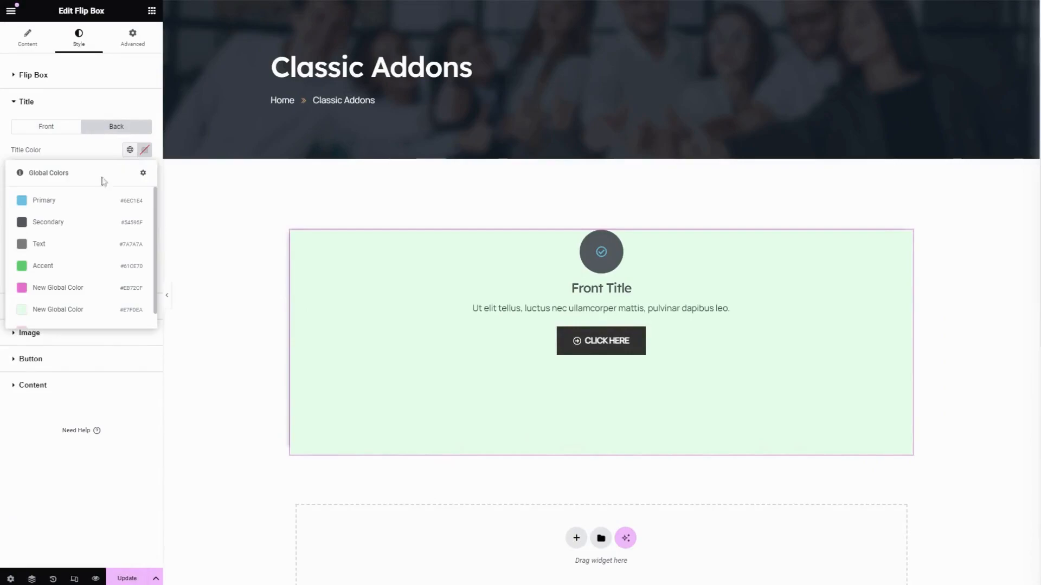
left_click(61, 224)
Set the front title margin to 10 on all sides and the title spacing to 8, and review the title typography options.
left_click(36, 129)
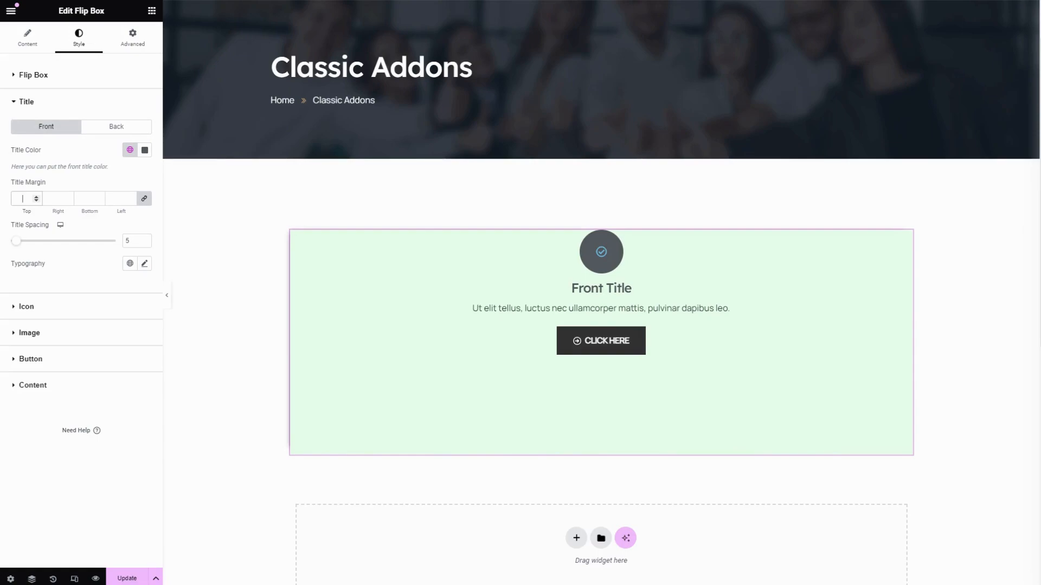
type("10")
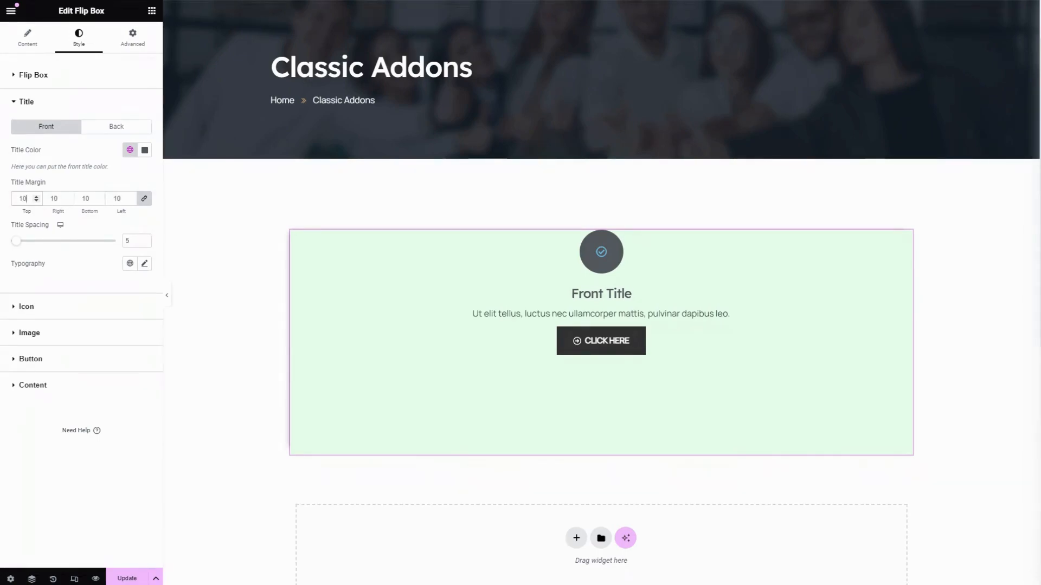
mouse_move(21, 245)
left_mouse_down()
mouse_move(37, 246)
mouse_move(15, 248)
mouse_move(24, 250)
left_mouse_up()
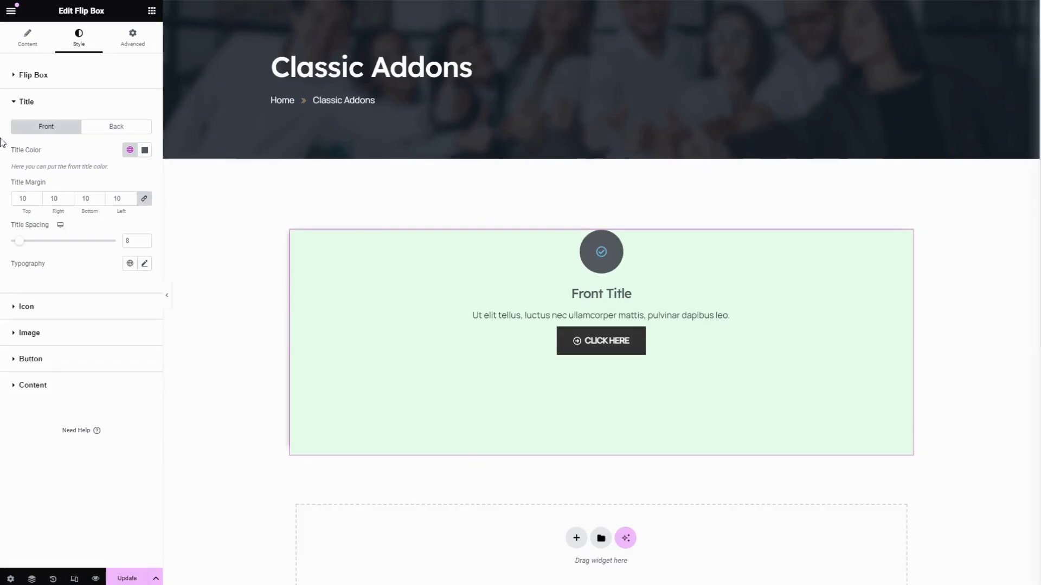
left_click(143, 264)
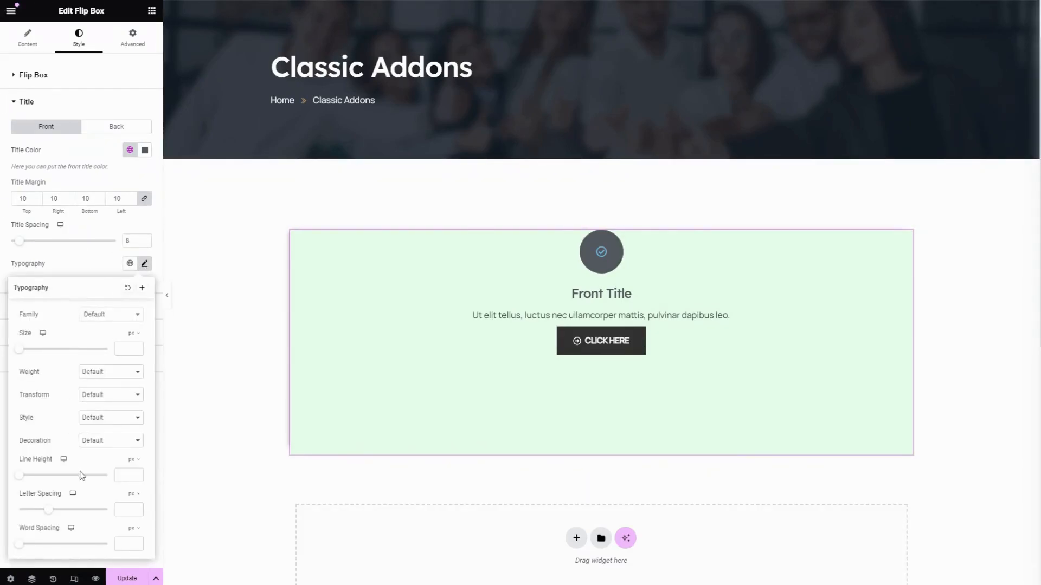
left_click(89, 268)
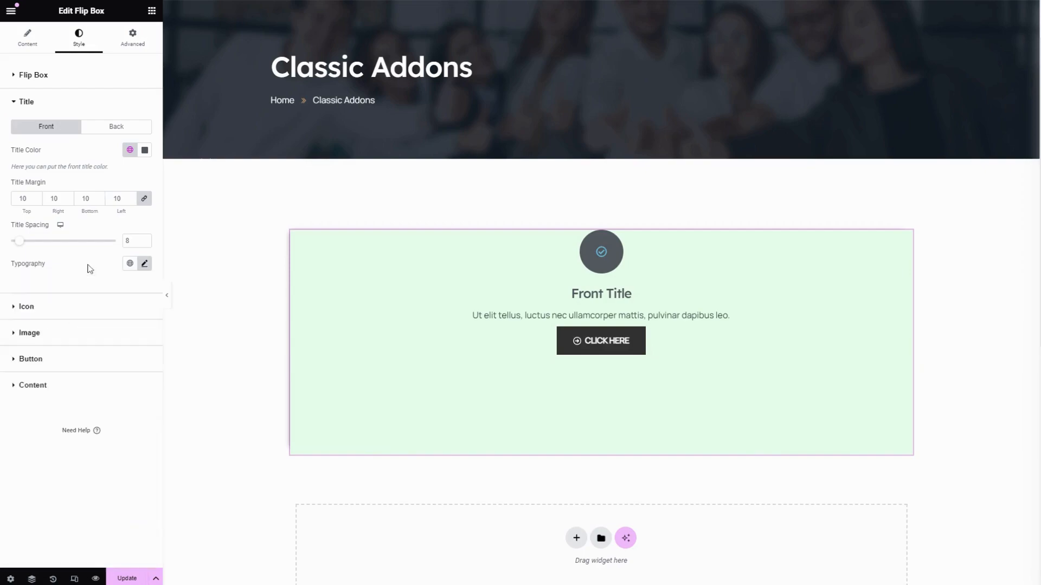
Give the front icon the Accent background color and the light green #E7FDEA global fore color.
left_click(72, 309)
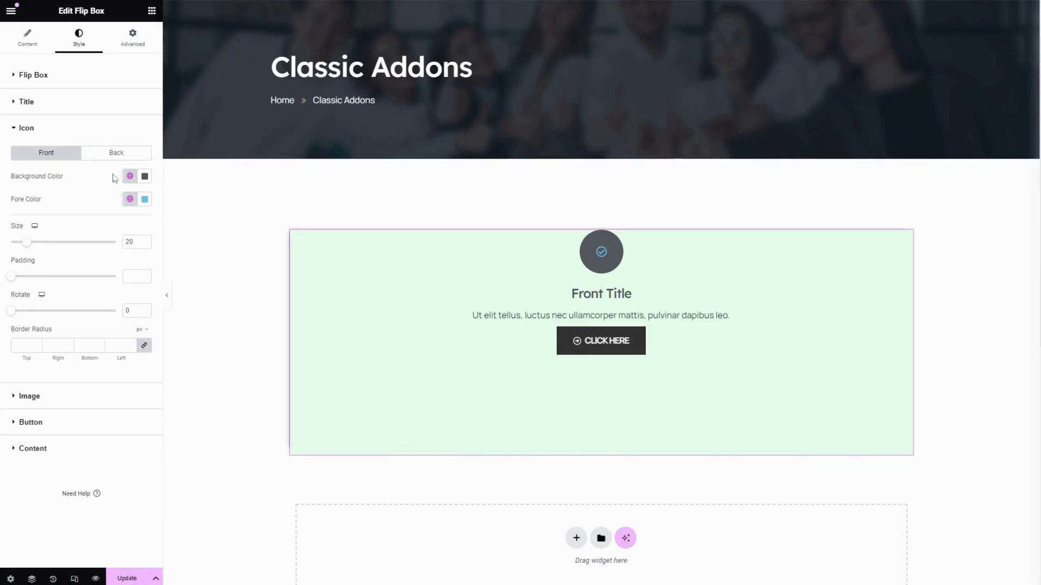
left_click(130, 176)
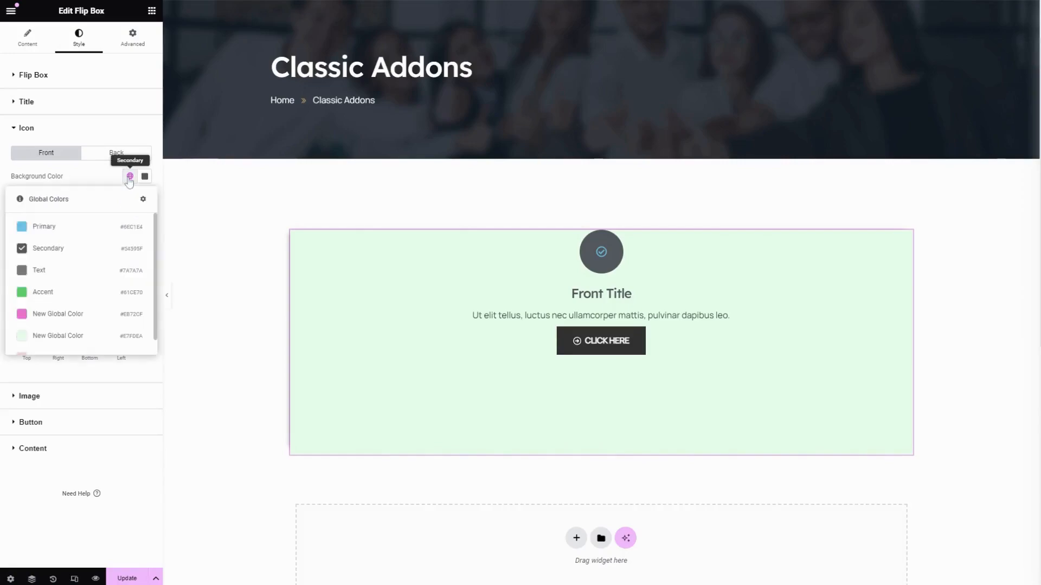
left_click(76, 293)
left_click(131, 199)
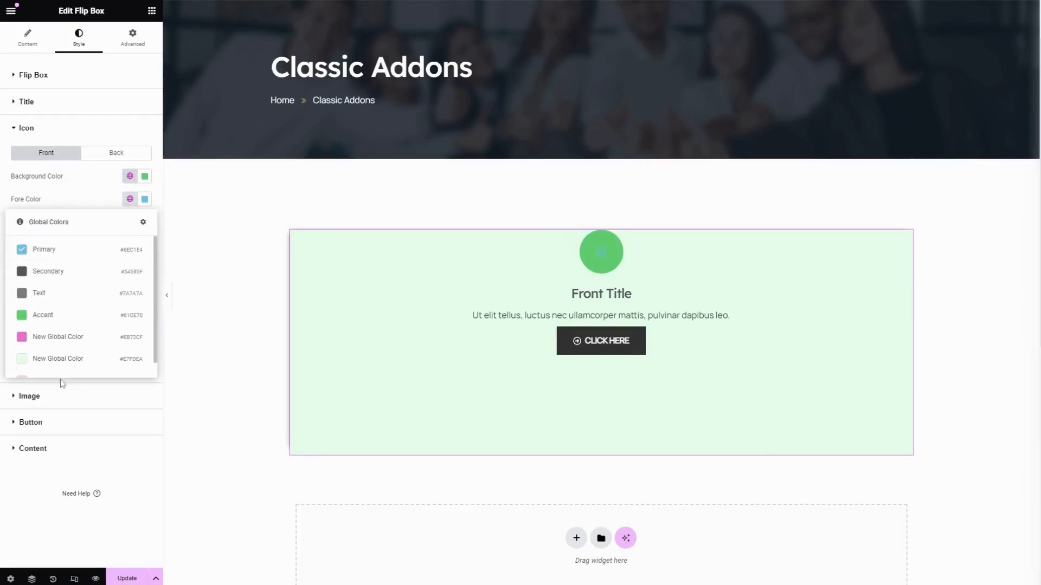
scroll(66, 353, "down", 1)
left_click(65, 353)
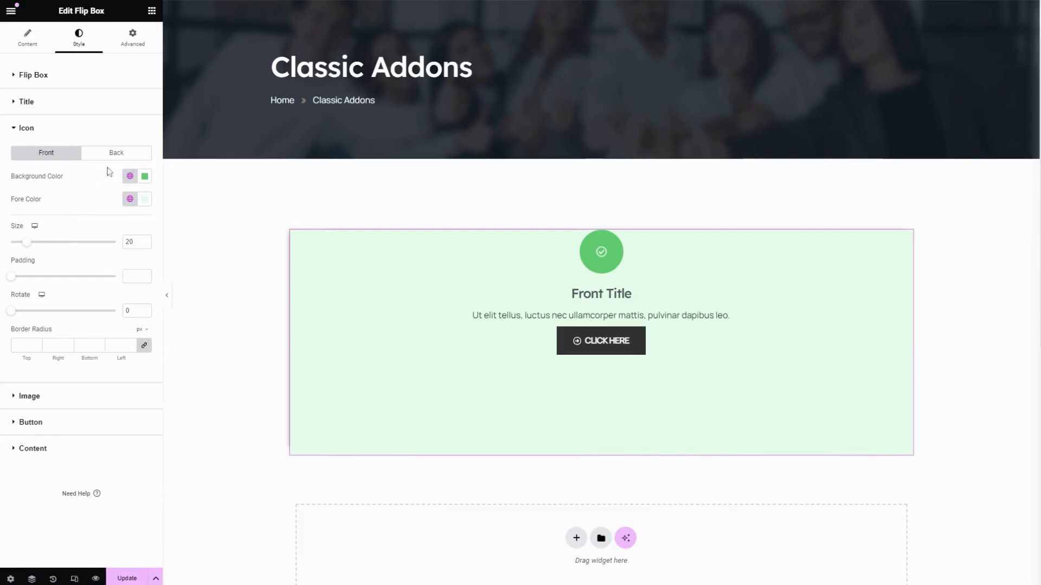
Give the back icon the Secondary background color and the pink #EB72CF global fore color, and preview the back side.
left_click(114, 156)
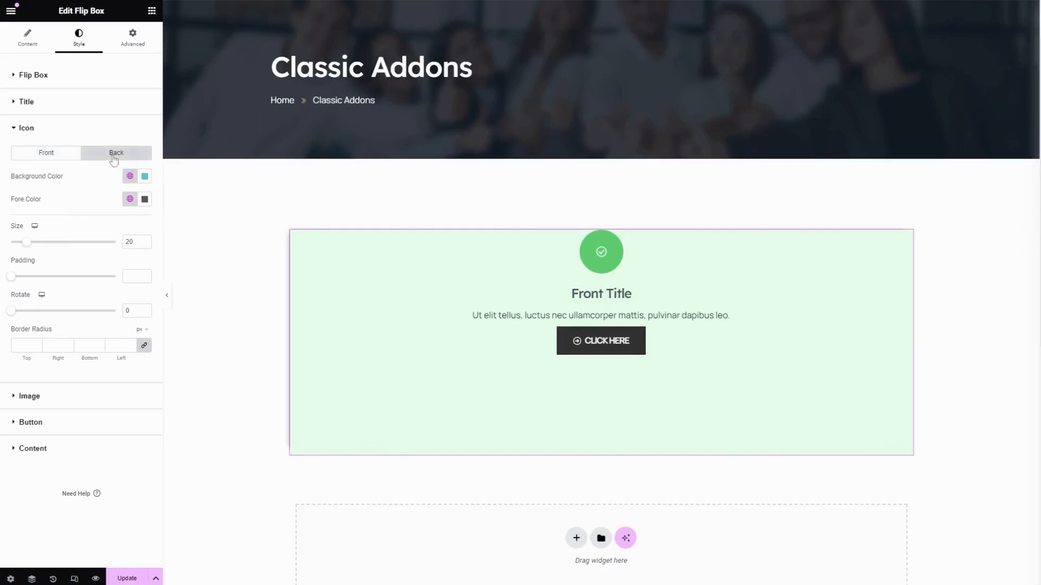
left_click(126, 176)
left_click(77, 250)
left_click(130, 199)
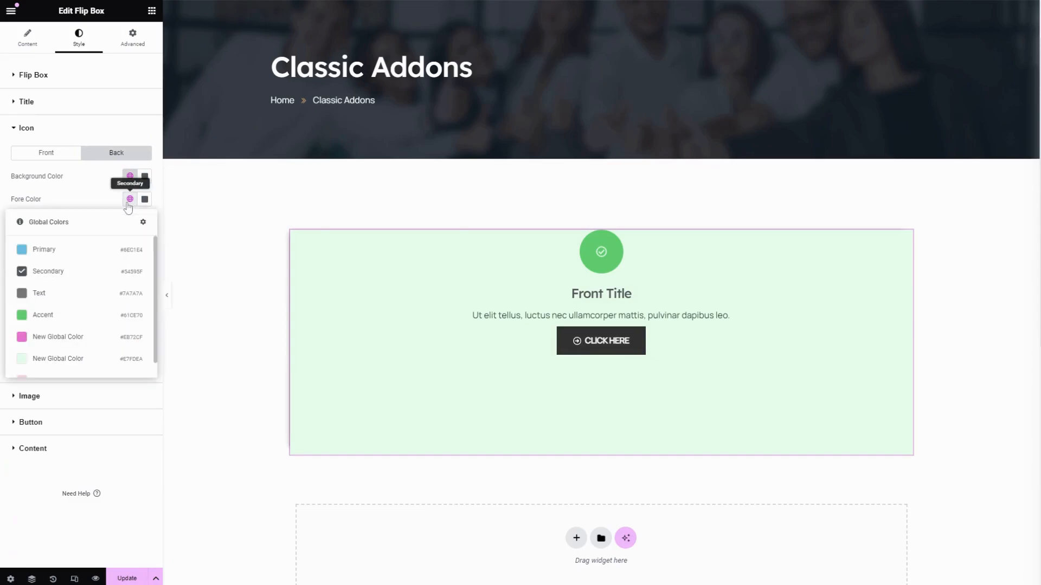
scroll(66, 357, "down", 1)
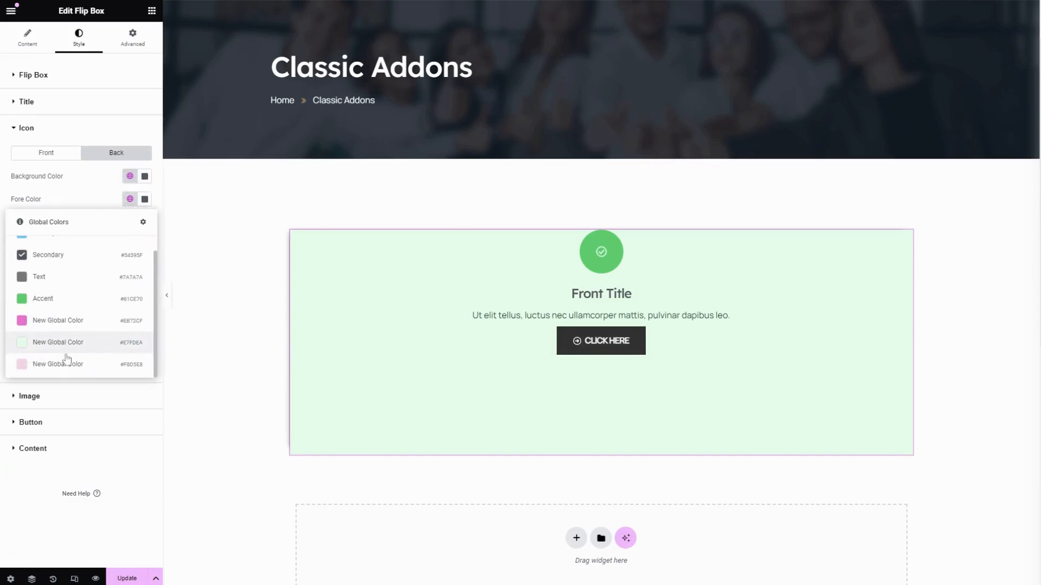
left_click(63, 324)
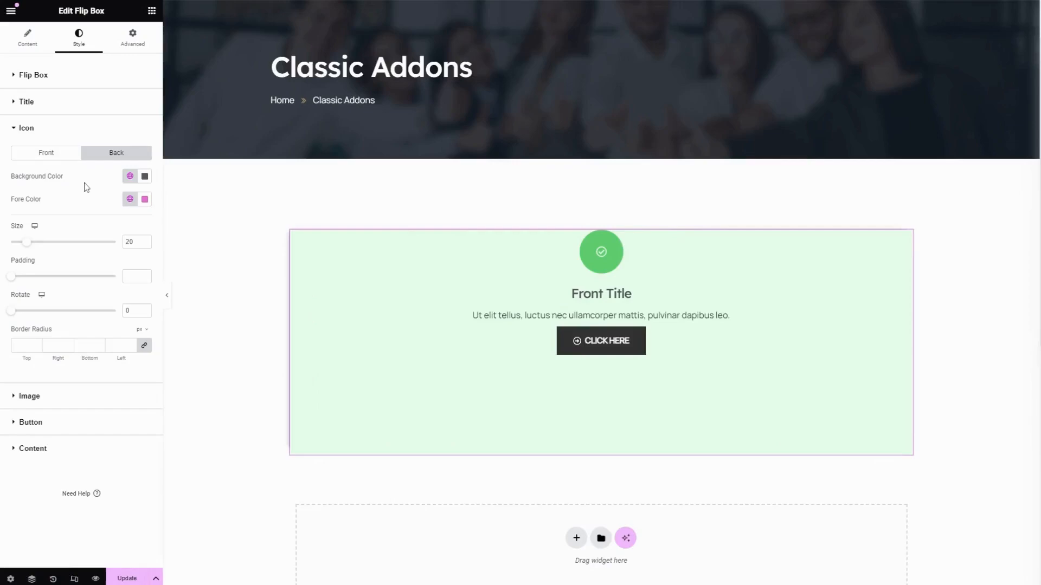
mouse_move(564, 310)
Set the front icon's size to 27 and padding to 20, and try out its rotation.
left_click(47, 154)
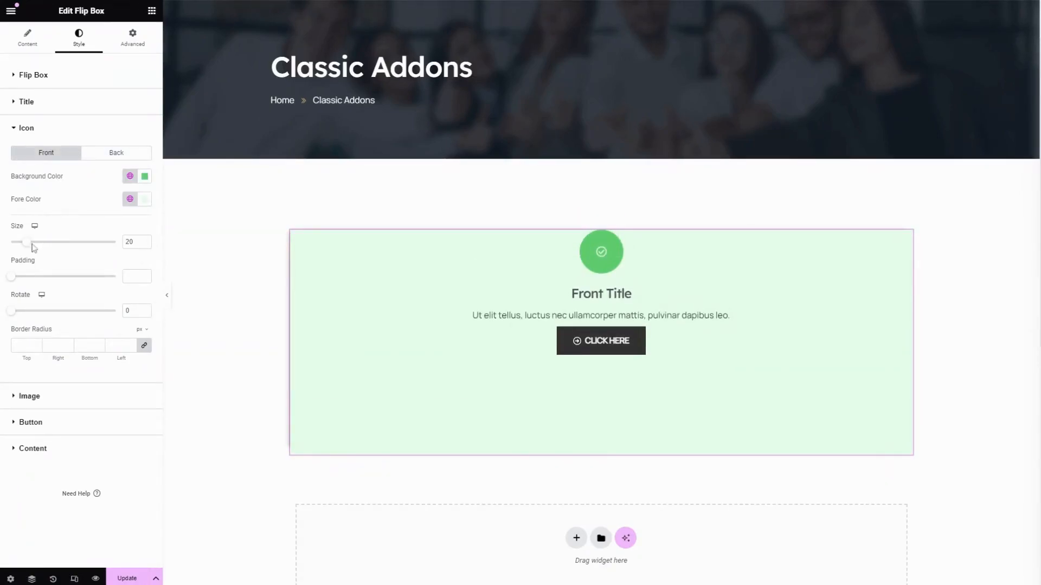
left_click_drag(27, 245, 56, 286)
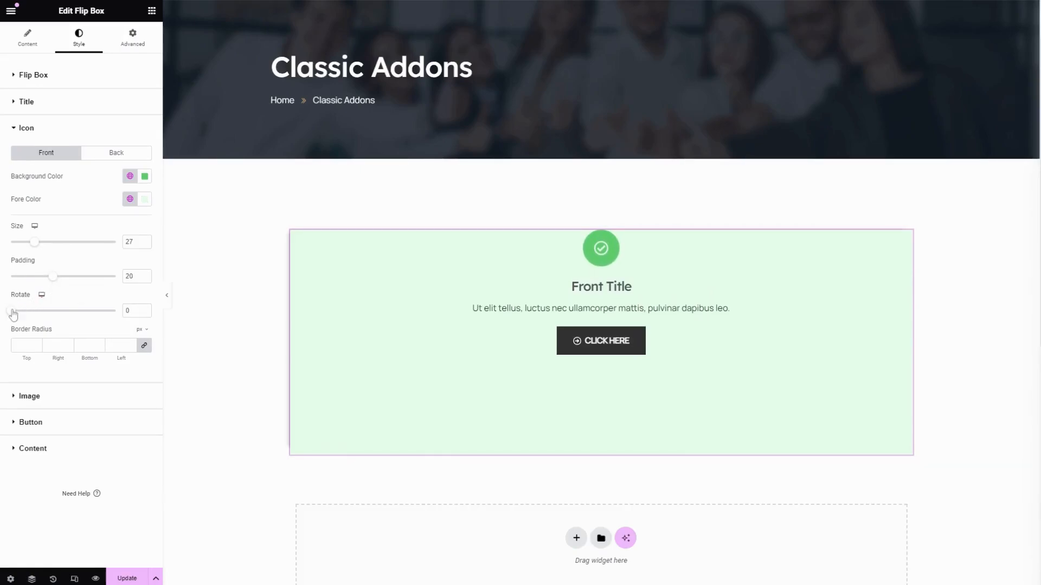
mouse_move(14, 314)
left_mouse_down()
mouse_move(62, 313)
mouse_move(16, 313)
left_mouse_up()
Review the image style settings for the front and back sides, including the background color choices.
left_click(77, 401)
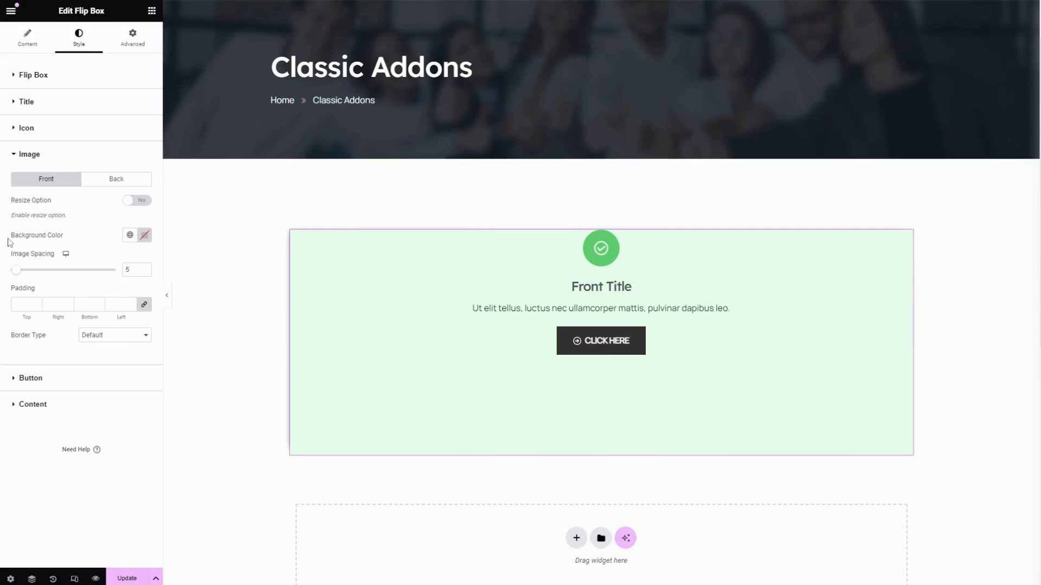
left_click(130, 240)
left_click(130, 240)
left_click(112, 186)
left_click(68, 183)
Review the front button's style settings, including the global color choices for its text and background.
left_click(66, 378)
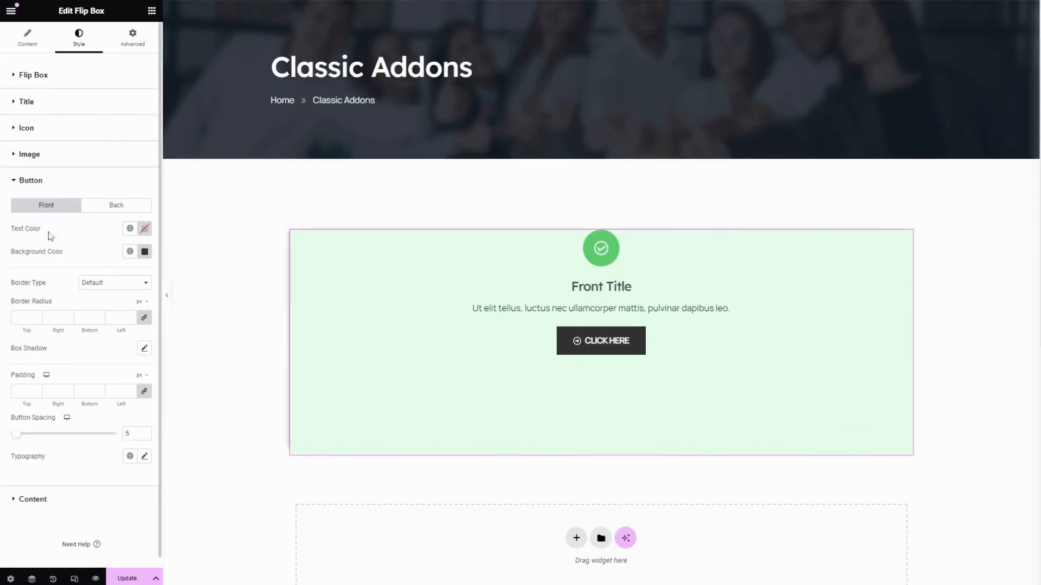
left_click(129, 234)
left_click(86, 233)
left_click(128, 258)
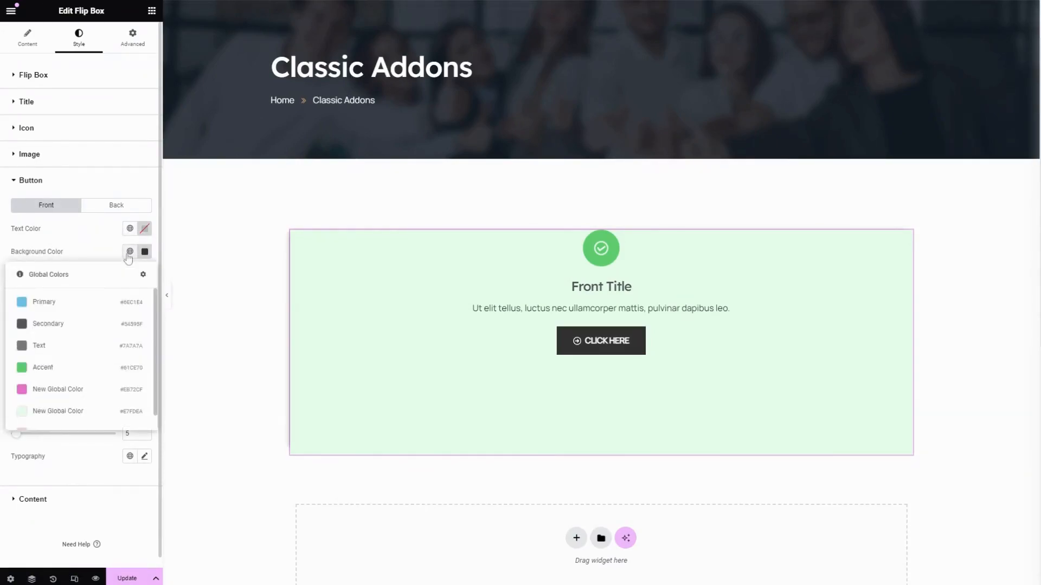
left_click(77, 232)
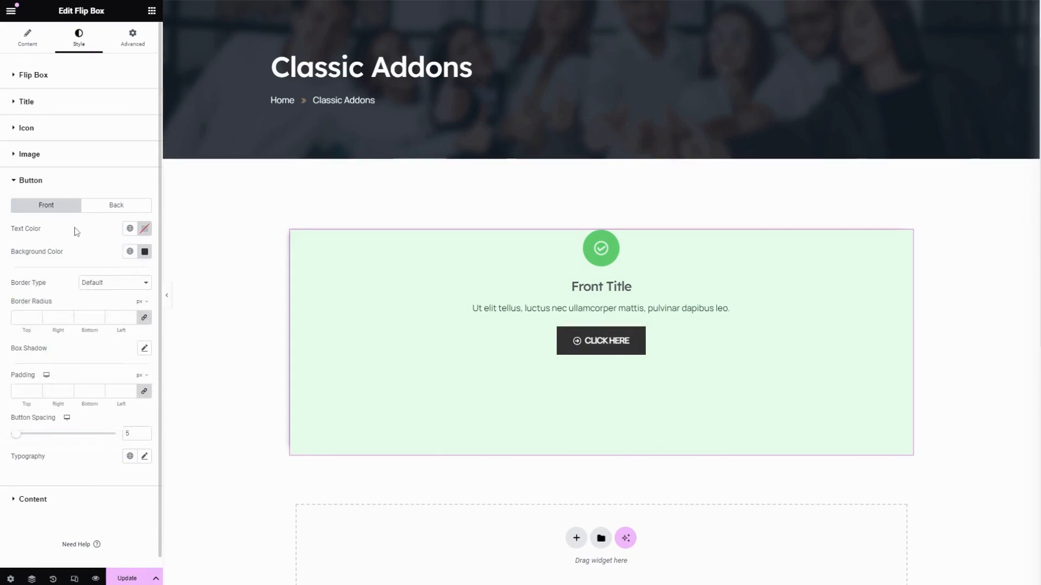
Give the back button the light green #E7FDEA global text color, the Accent background color and a padding of 10 px.
left_click(103, 207)
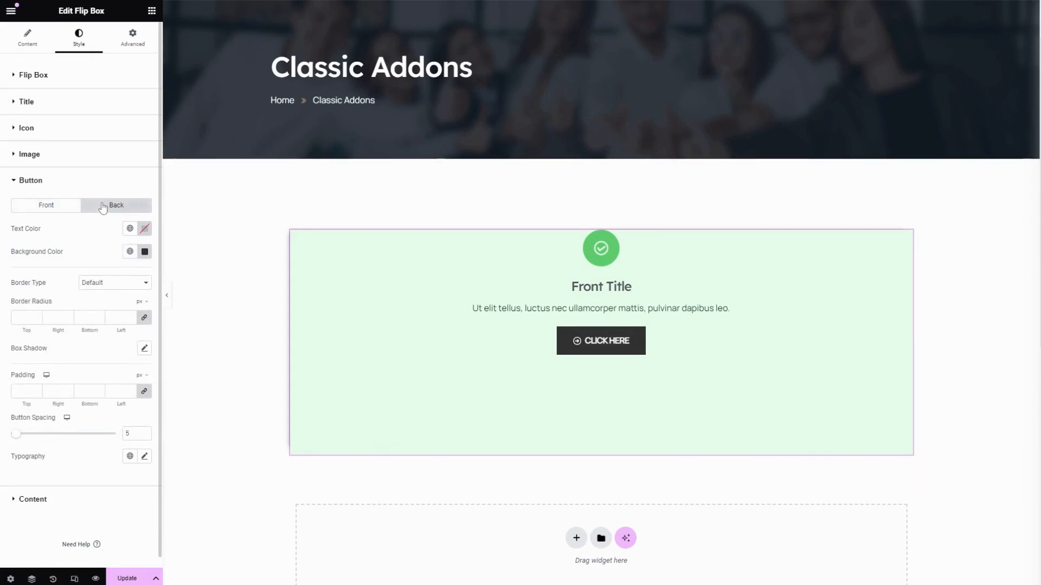
left_click(129, 228)
left_click(65, 388)
left_click(130, 252)
left_click(103, 367)
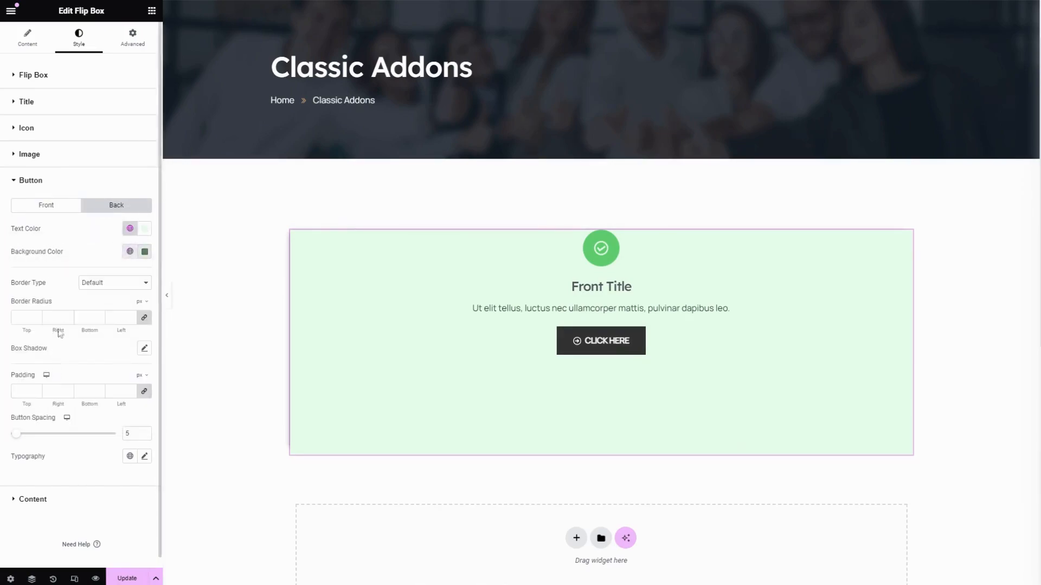
scroll(92, 262, "down", 1)
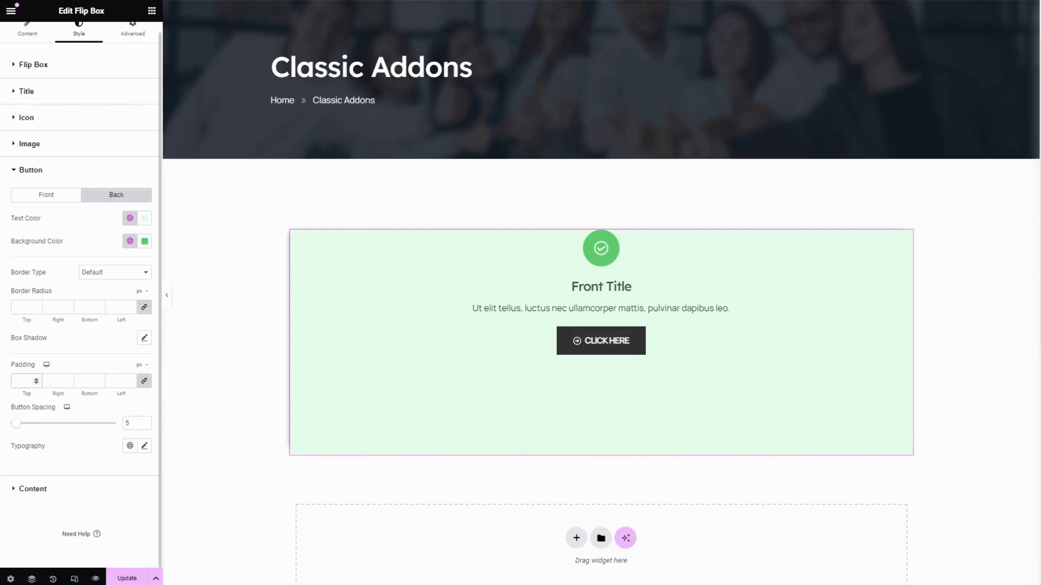
type("10")
Set the front button's spacing to 4 and look over its typography options.
left_click(36, 196)
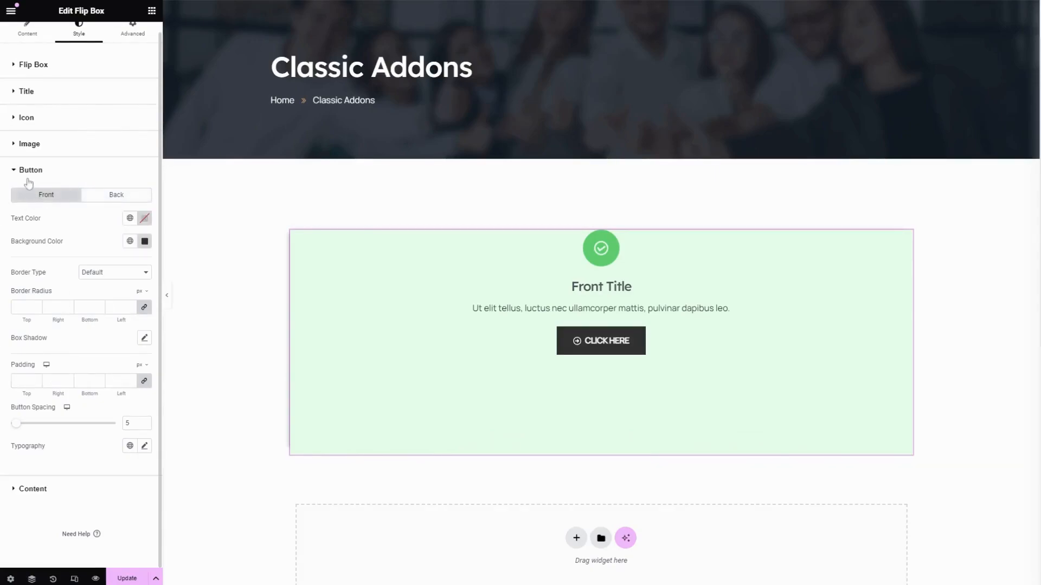
mouse_move(19, 429)
left_mouse_down()
mouse_move(43, 429)
mouse_move(15, 434)
left_mouse_up()
left_click(144, 446)
scroll(79, 450, "down", 3)
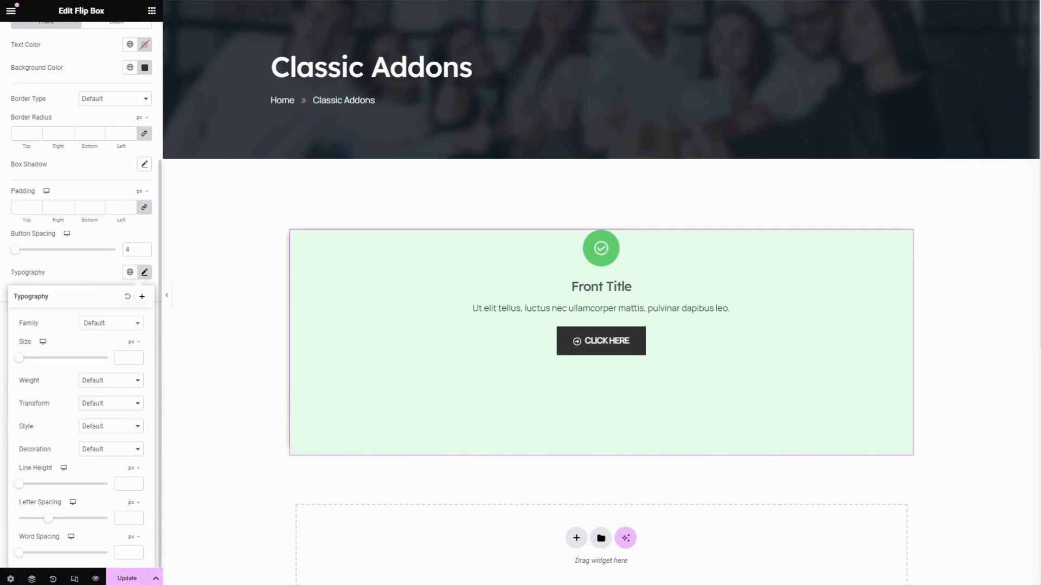
left_click(67, 270)
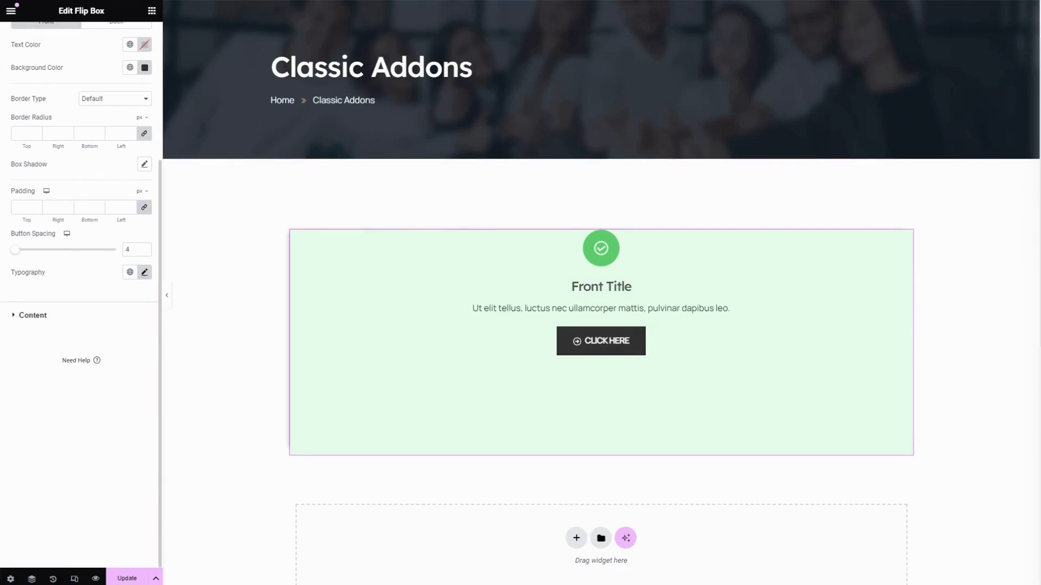
Review the content text style settings for the front and back sides, including the global color choices.
left_click(47, 316)
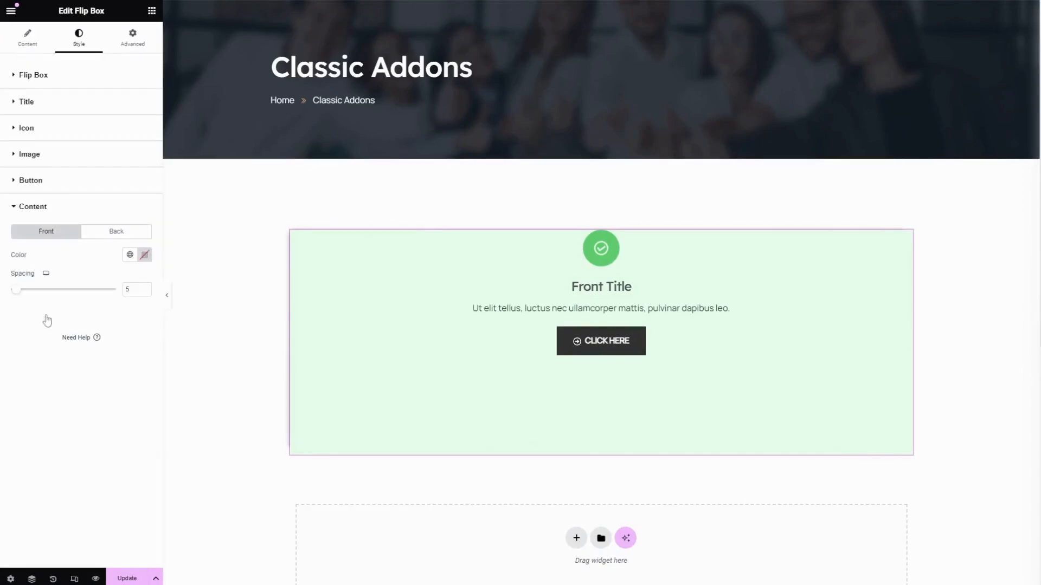
left_click(129, 256)
left_click(129, 256)
left_click(111, 232)
Increase the front content text's spacing slightly and preview the flip box with the editing panel hidden.
left_click(65, 237)
mouse_move(18, 296)
left_mouse_down()
mouse_move(107, 299)
mouse_move(29, 298)
left_mouse_up()
left_click(167, 295)
mouse_move(567, 292)
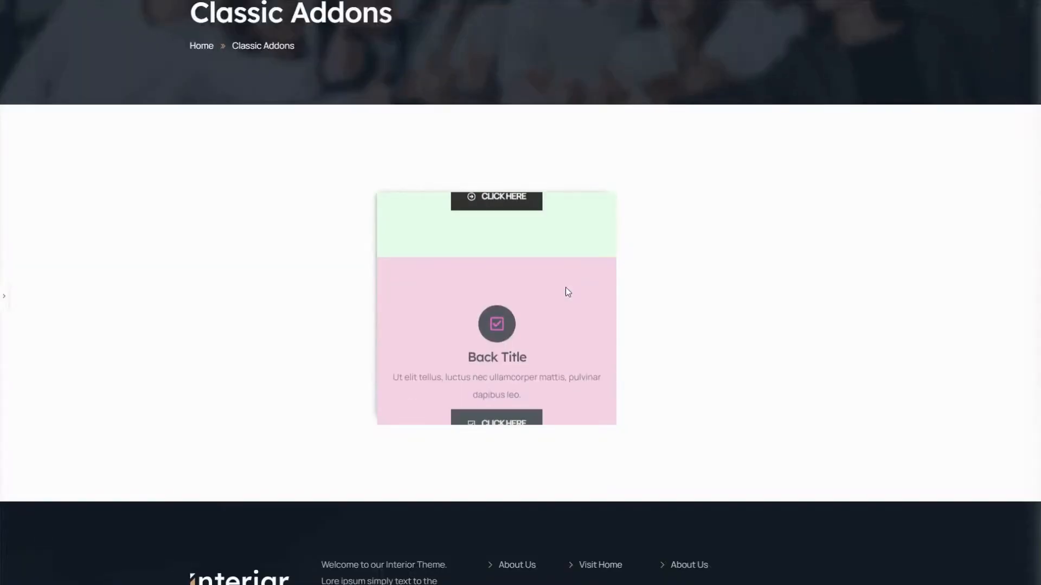